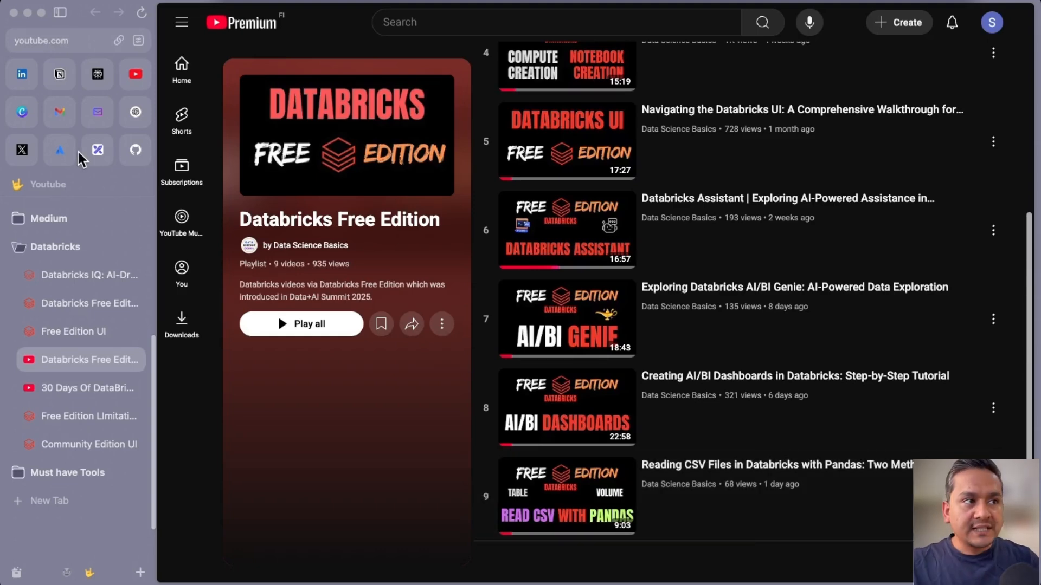
# Switch from the YouTube playlist to the Excalidraw diagram on Databricks Repos Git integration.
pyautogui.click(97, 153)
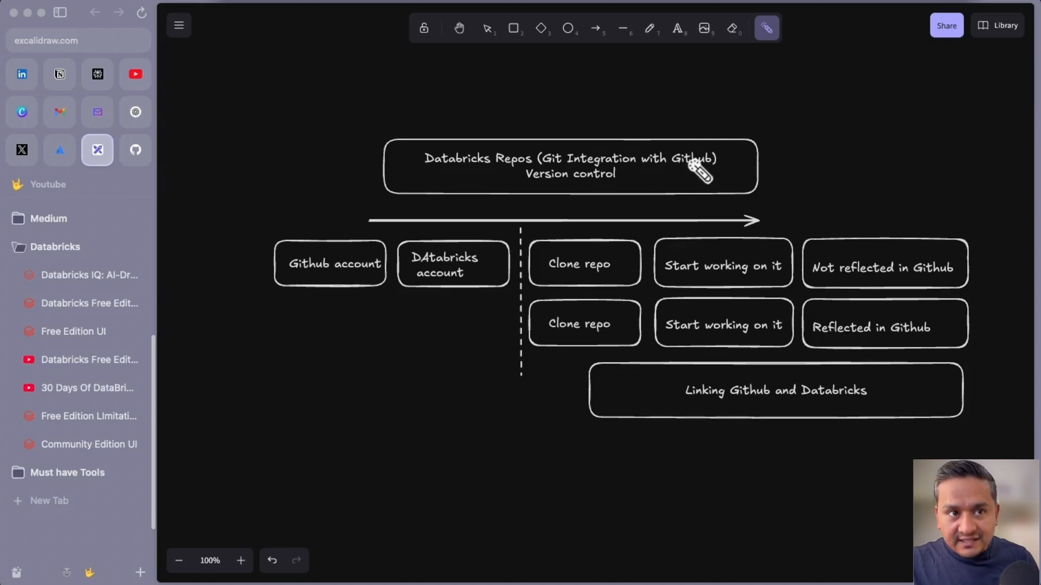
pyautogui.moveTo(681, 147); pyautogui.dragTo(694, 163)
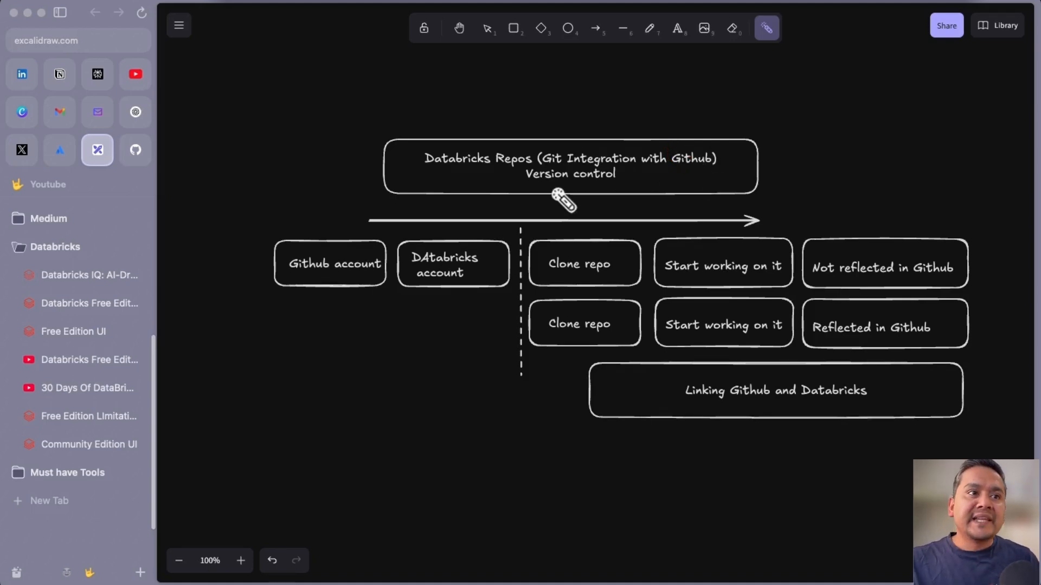
pyautogui.moveTo(604, 155)
pyautogui.mouseDown()
pyautogui.moveTo(496, 182)
pyautogui.moveTo(635, 179)
pyautogui.mouseUp()
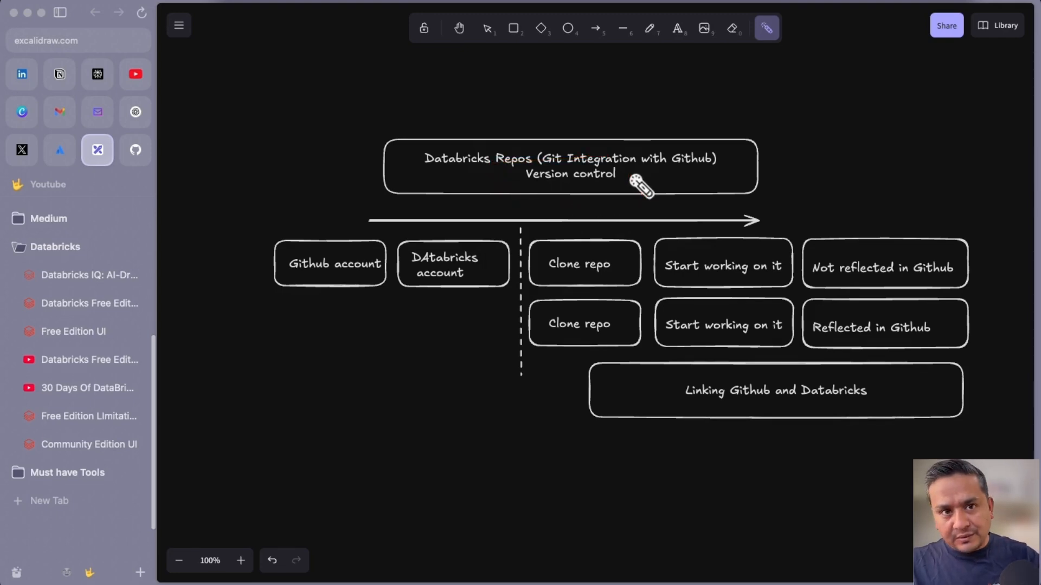
pyautogui.moveTo(241, 265)
pyautogui.mouseDown()
pyautogui.moveTo(250, 292)
pyautogui.moveTo(361, 251)
pyautogui.mouseUp()
pyautogui.moveTo(418, 293)
pyautogui.mouseDown()
pyautogui.moveTo(400, 304)
pyautogui.moveTo(465, 251)
pyautogui.mouseUp()
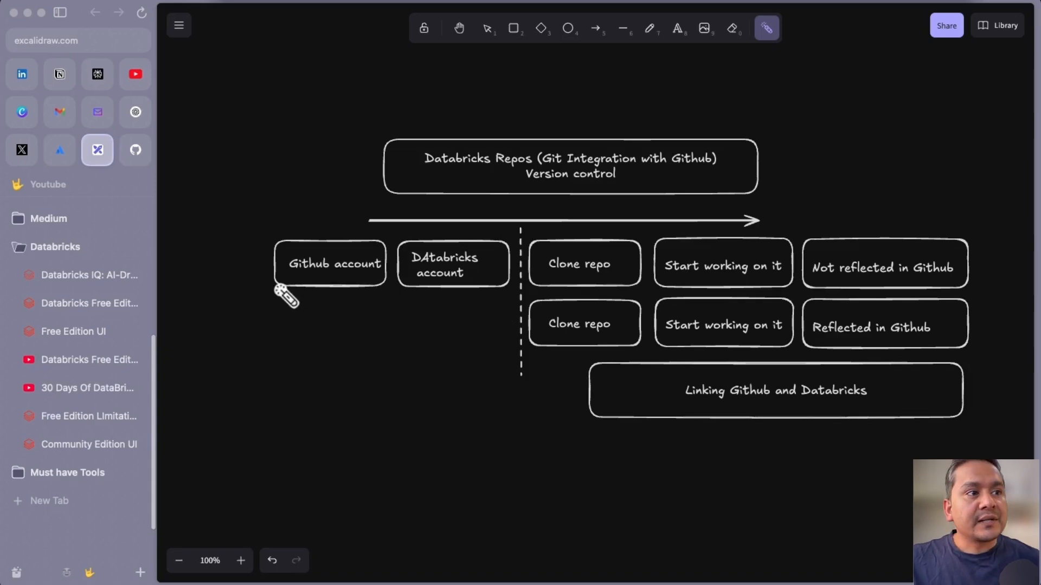
pyautogui.moveTo(255, 260); pyautogui.dragTo(342, 241)
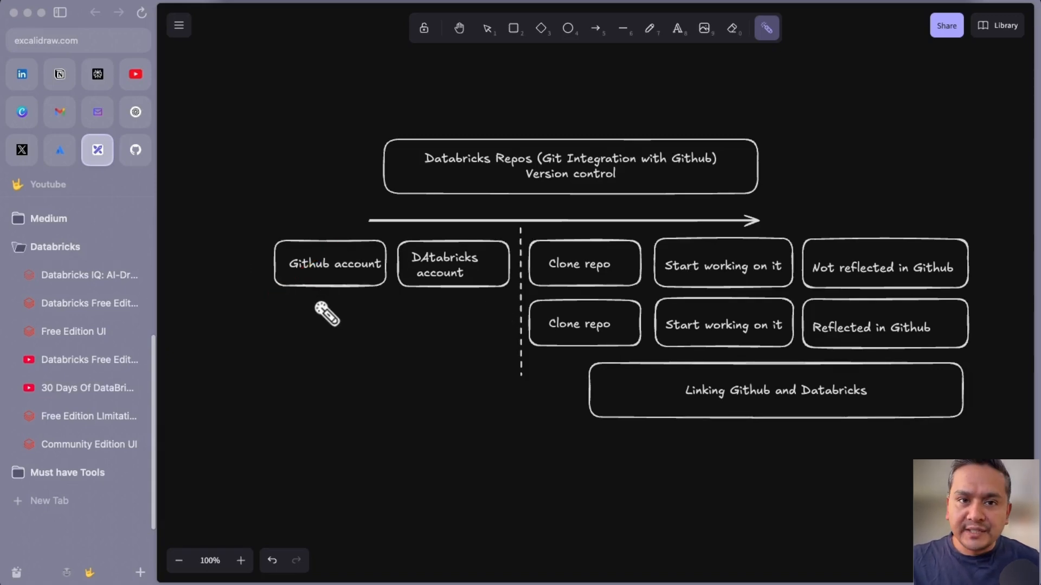
pyautogui.click(142, 160)
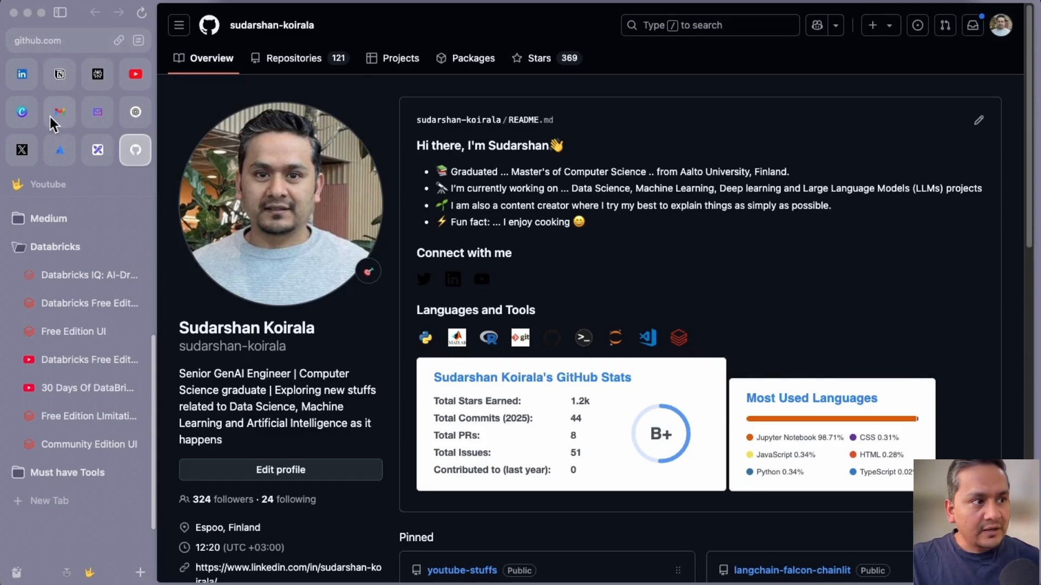
pyautogui.click(94, 150)
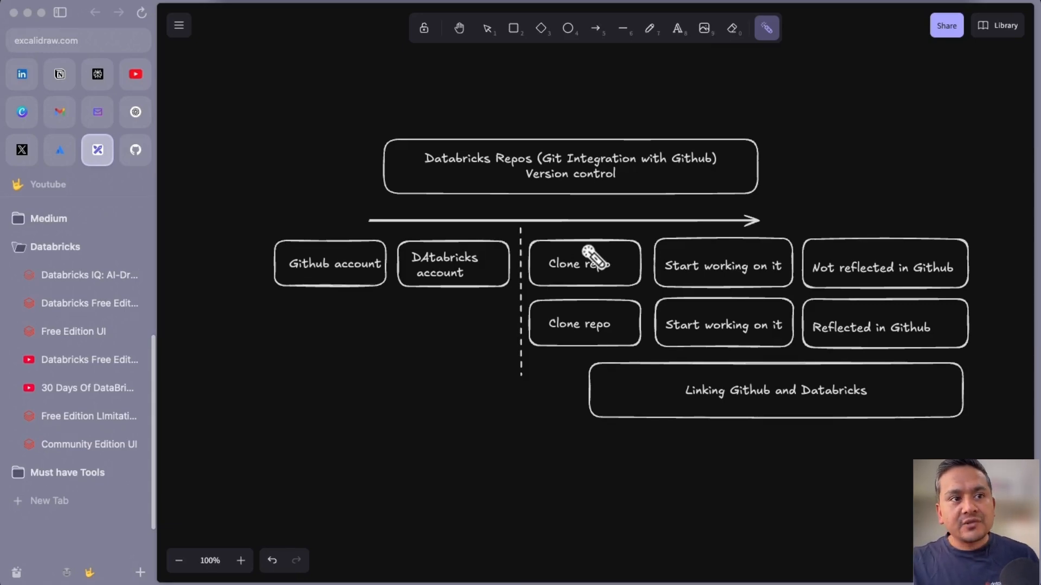
pyautogui.moveTo(575, 243)
pyautogui.mouseDown()
pyautogui.moveTo(623, 293)
pyautogui.moveTo(744, 275)
pyautogui.mouseUp()
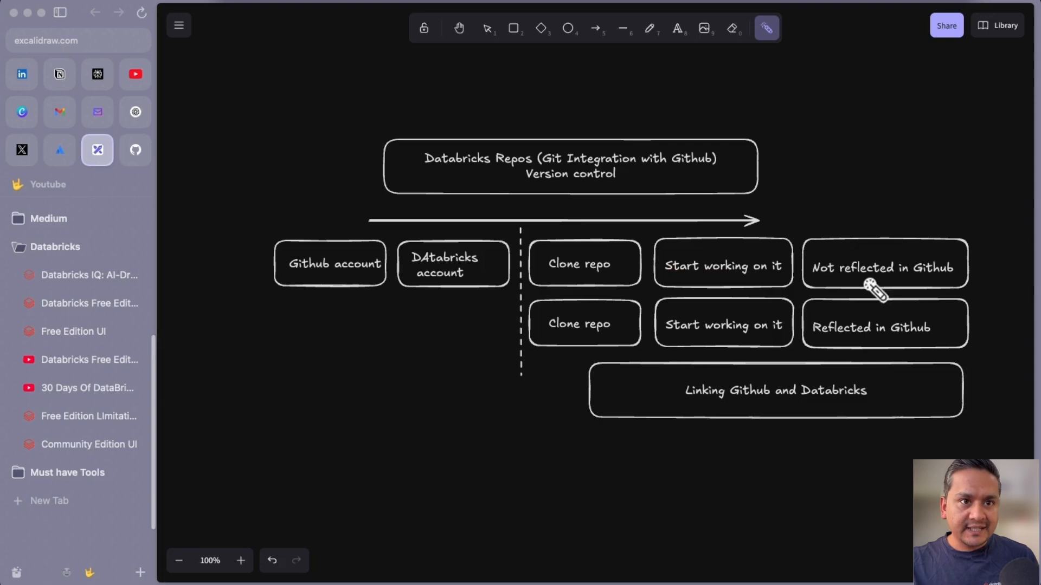
pyautogui.moveTo(840, 274); pyautogui.dragTo(931, 277)
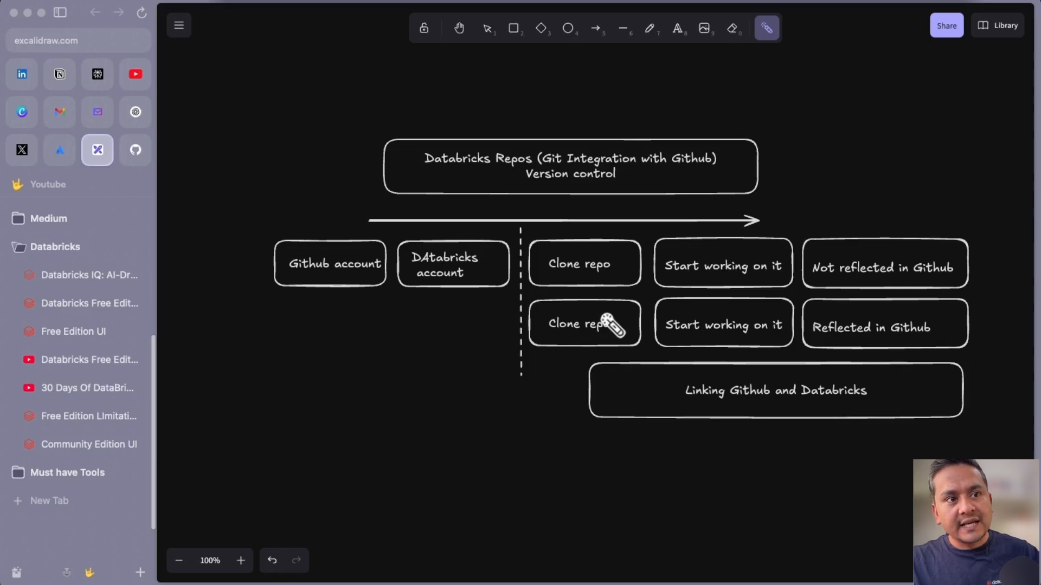
# Highlight the lower row's Clone repo, Start working on it and Reflected in Github boxes, then show the GitHub profile.
pyautogui.moveTo(607, 309)
pyautogui.mouseDown()
pyautogui.moveTo(561, 324)
pyautogui.moveTo(639, 325)
pyautogui.mouseUp()
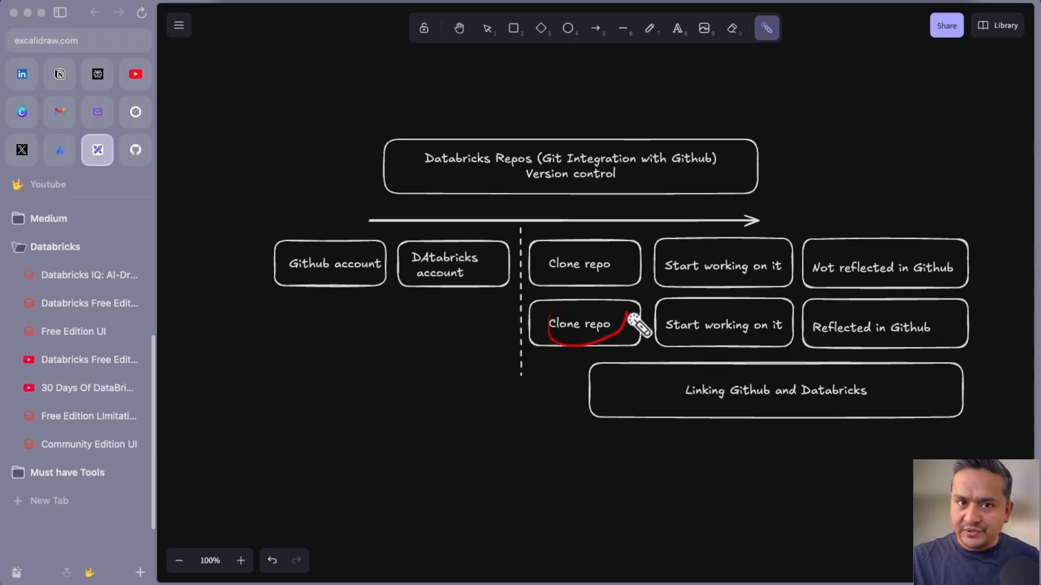
pyautogui.moveTo(759, 325); pyautogui.dragTo(805, 325)
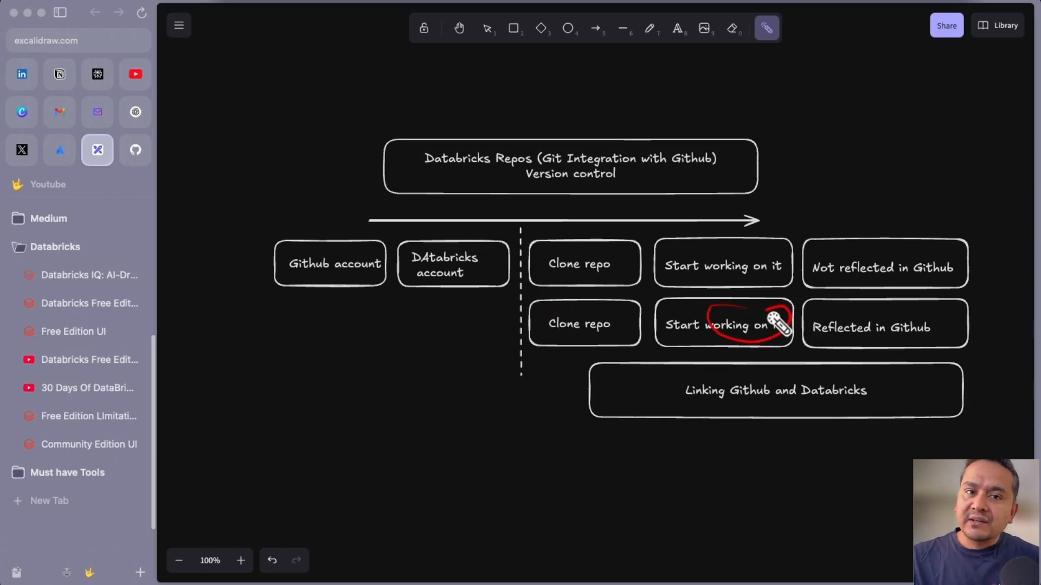
pyautogui.moveTo(911, 314)
pyautogui.mouseDown()
pyautogui.moveTo(836, 323)
pyautogui.moveTo(903, 339)
pyautogui.mouseUp()
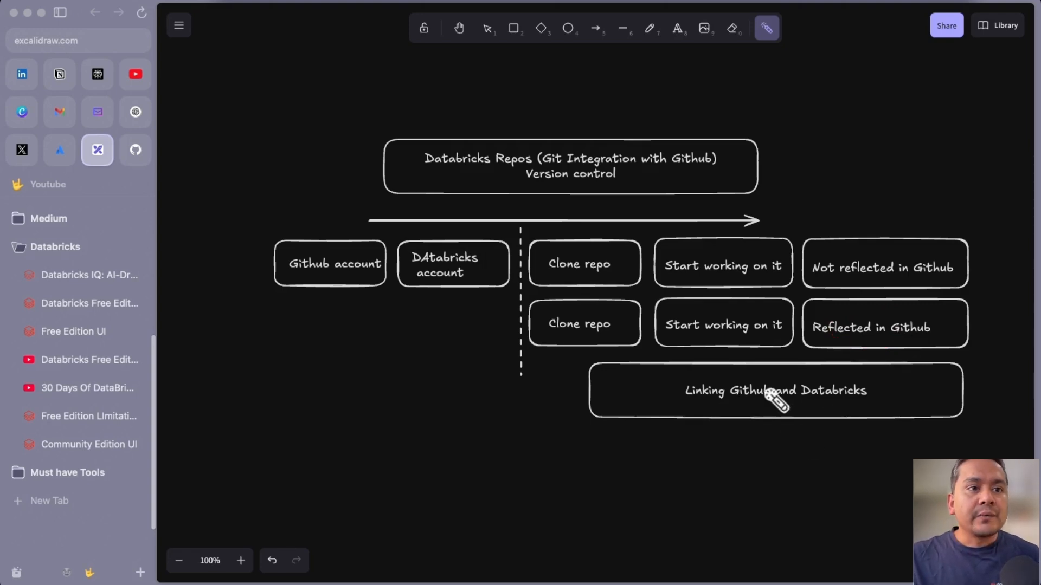
pyautogui.moveTo(796, 371)
pyautogui.mouseDown()
pyautogui.moveTo(727, 385)
pyautogui.moveTo(729, 417)
pyautogui.moveTo(864, 406)
pyautogui.moveTo(755, 388)
pyautogui.mouseUp()
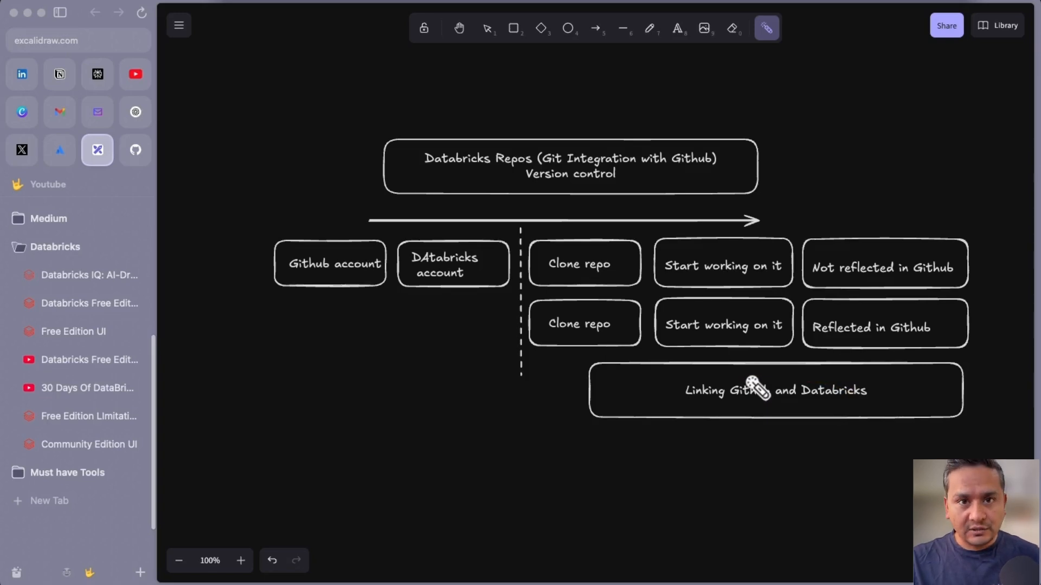
pyautogui.moveTo(511, 267)
pyautogui.mouseDown()
pyautogui.moveTo(892, 270)
pyautogui.moveTo(894, 279)
pyautogui.mouseUp()
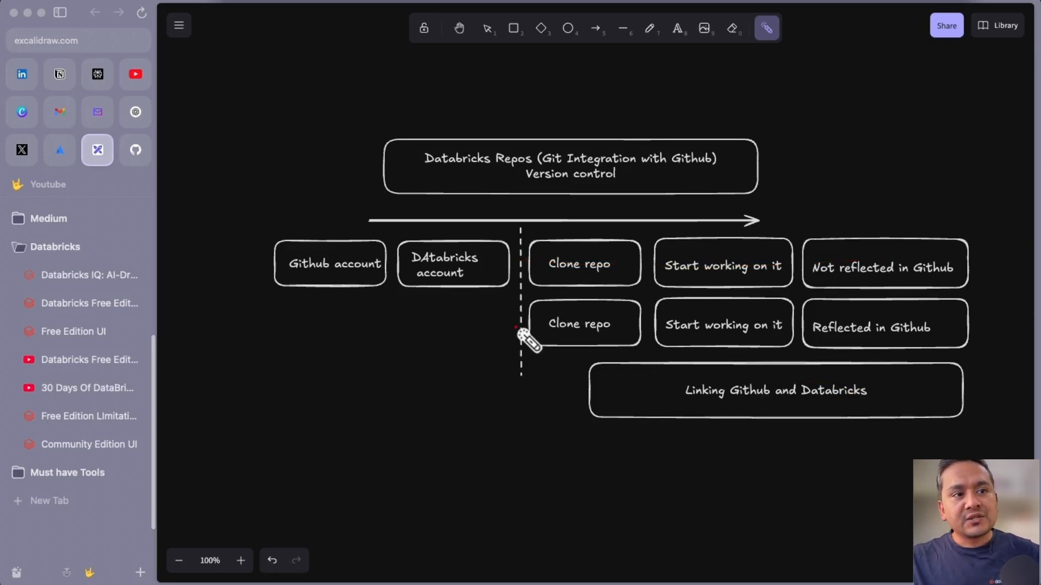
pyautogui.moveTo(517, 328); pyautogui.dragTo(878, 337)
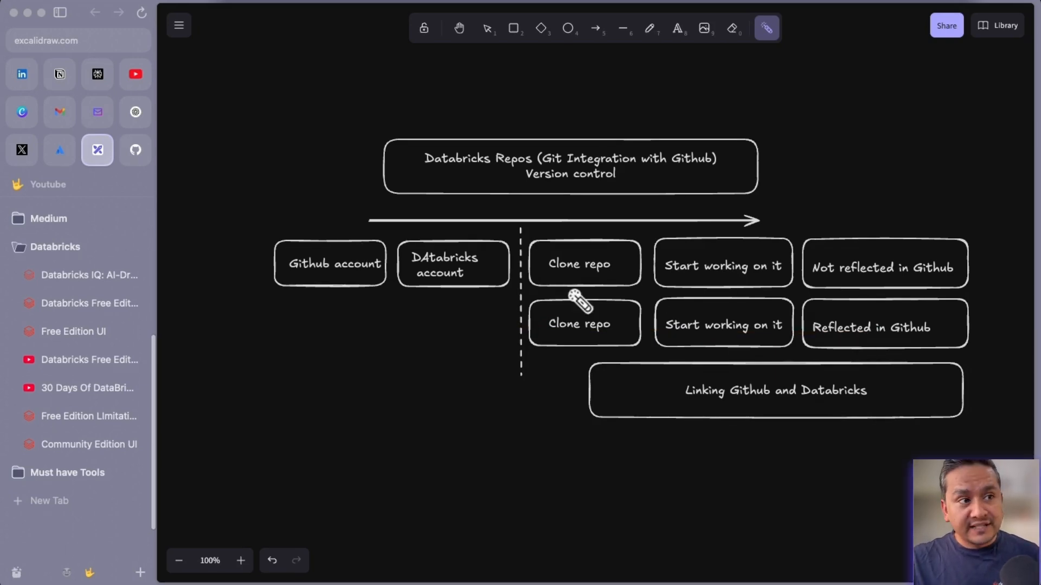
pyautogui.click(128, 153)
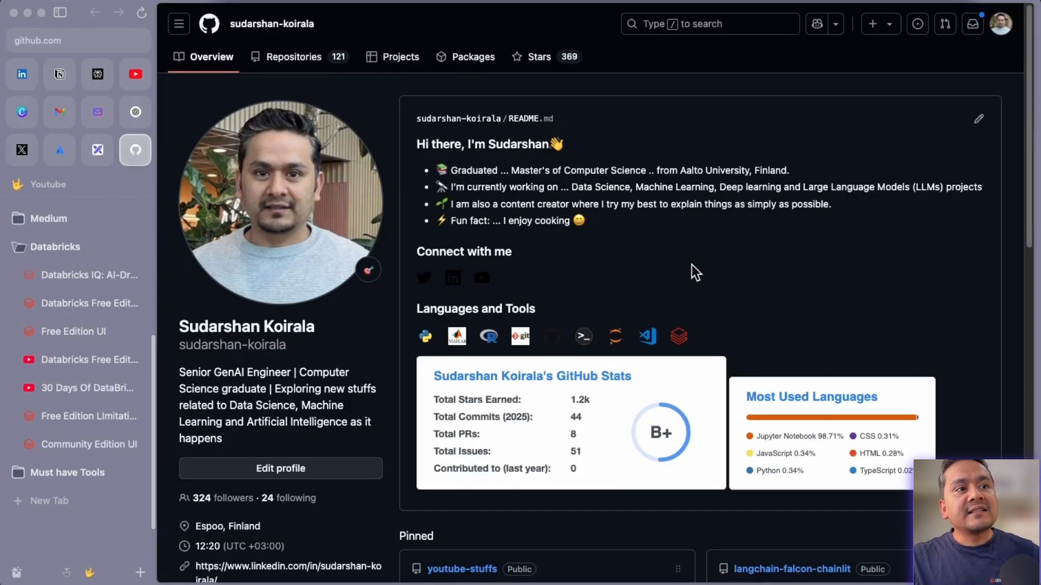
# Open the databricks-tutorials repository, then circle the Github and Databricks account steps in Excalidraw.
pyautogui.scroll(-15, 689, 271)
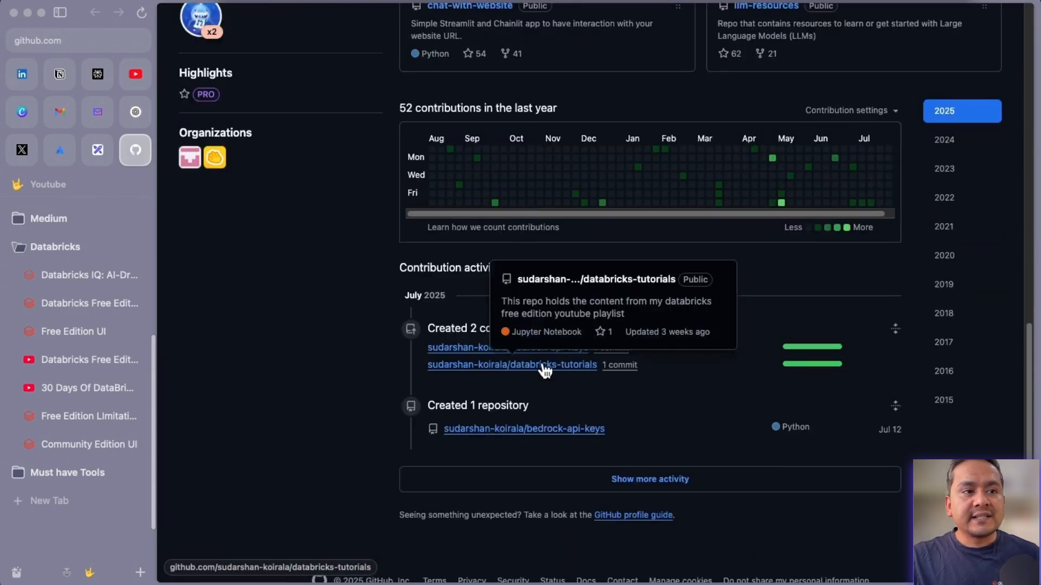
pyautogui.click(557, 371)
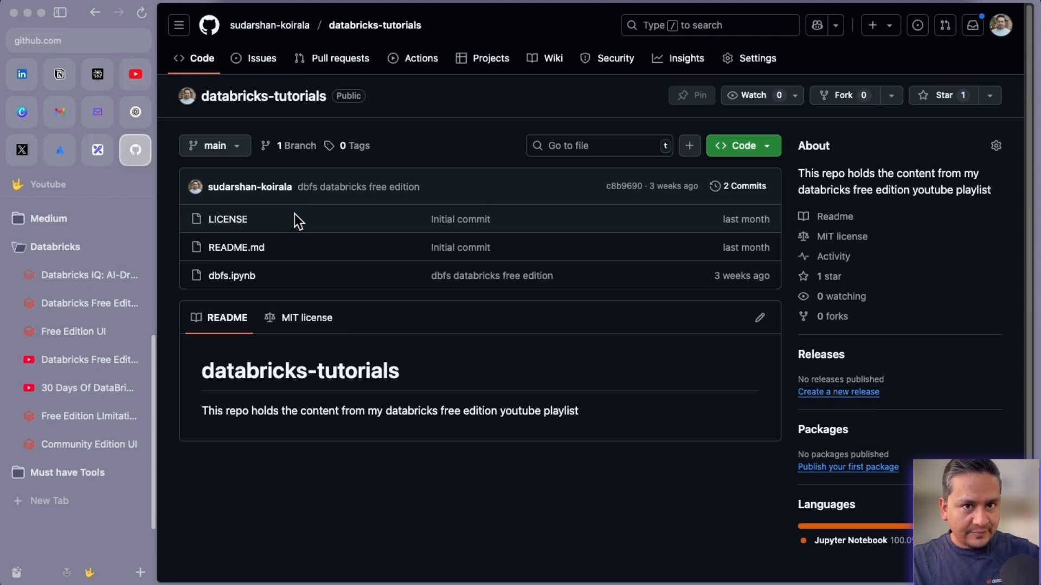
pyautogui.click(111, 150)
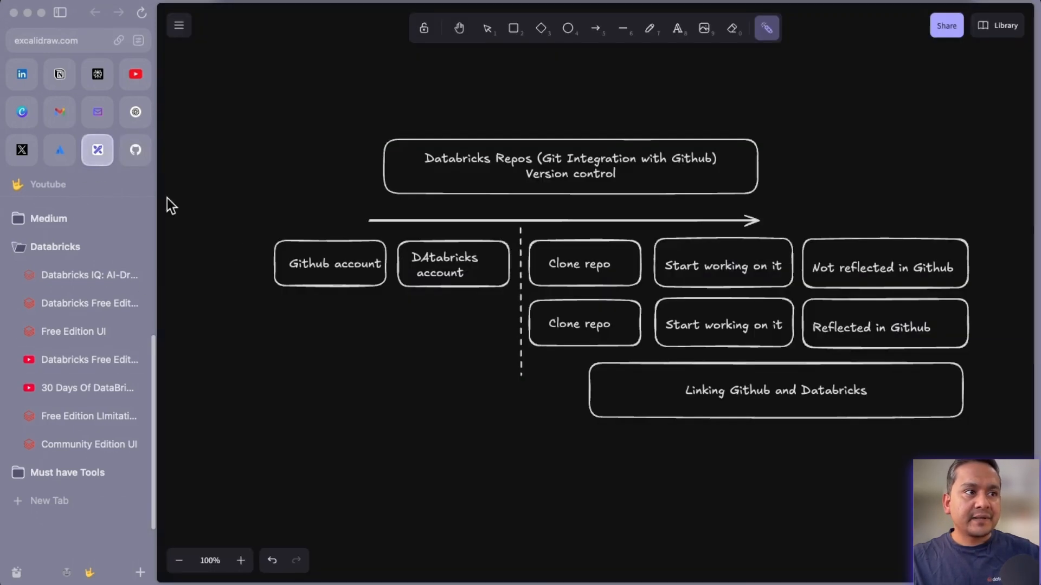
pyautogui.moveTo(302, 237)
pyautogui.mouseDown()
pyautogui.moveTo(325, 263)
pyautogui.moveTo(316, 252)
pyautogui.mouseUp()
pyautogui.moveTo(460, 241)
pyautogui.mouseDown()
pyautogui.moveTo(437, 296)
pyautogui.moveTo(454, 243)
pyautogui.mouseUp()
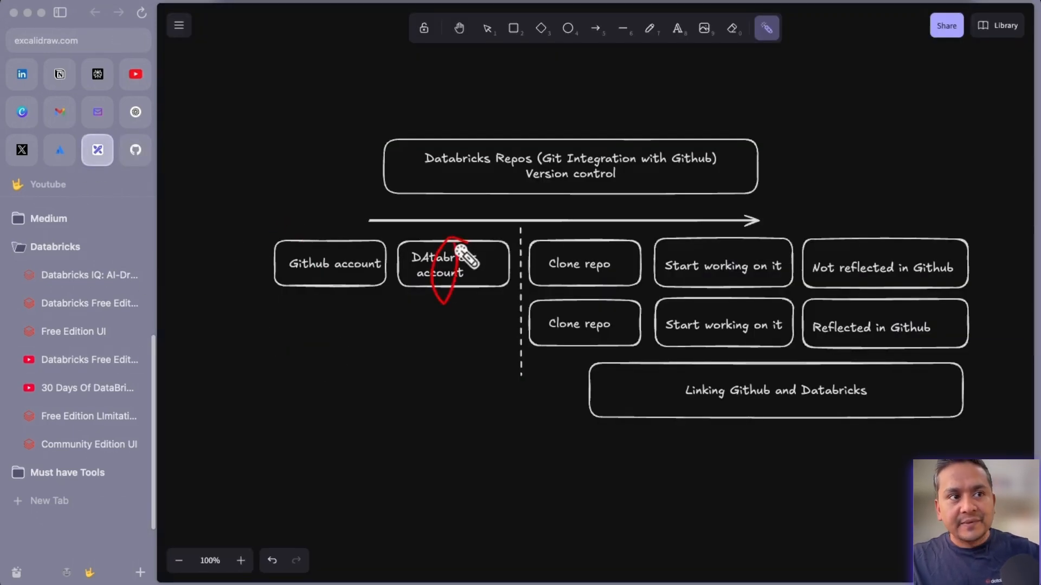
# Glance at the Databricks workspace and the Free Edition playlist before returning to the Excalidraw diagram.
pyautogui.click(83, 335)
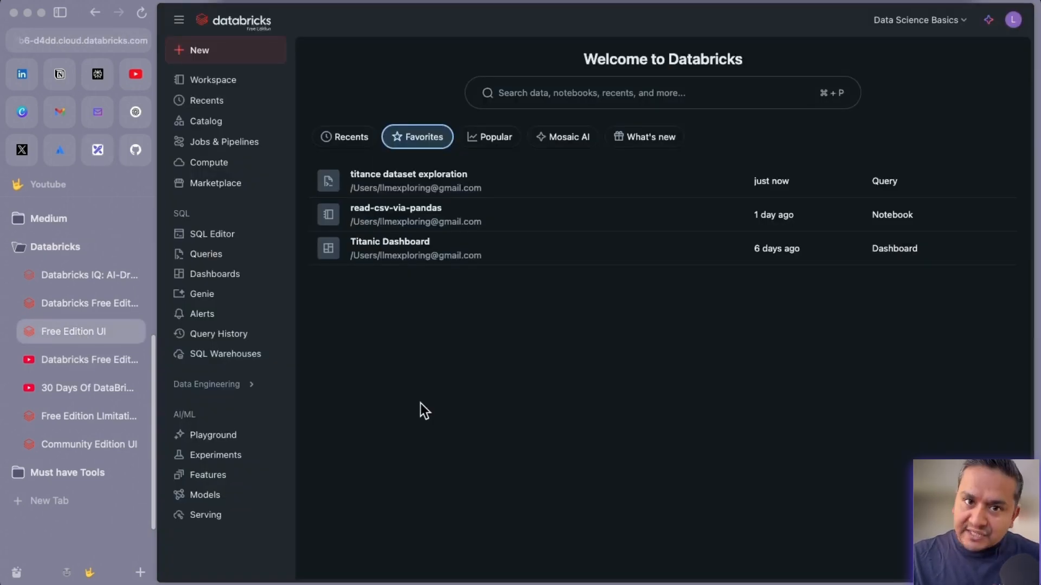
pyautogui.click(84, 368)
pyautogui.scroll(6, 692, 395)
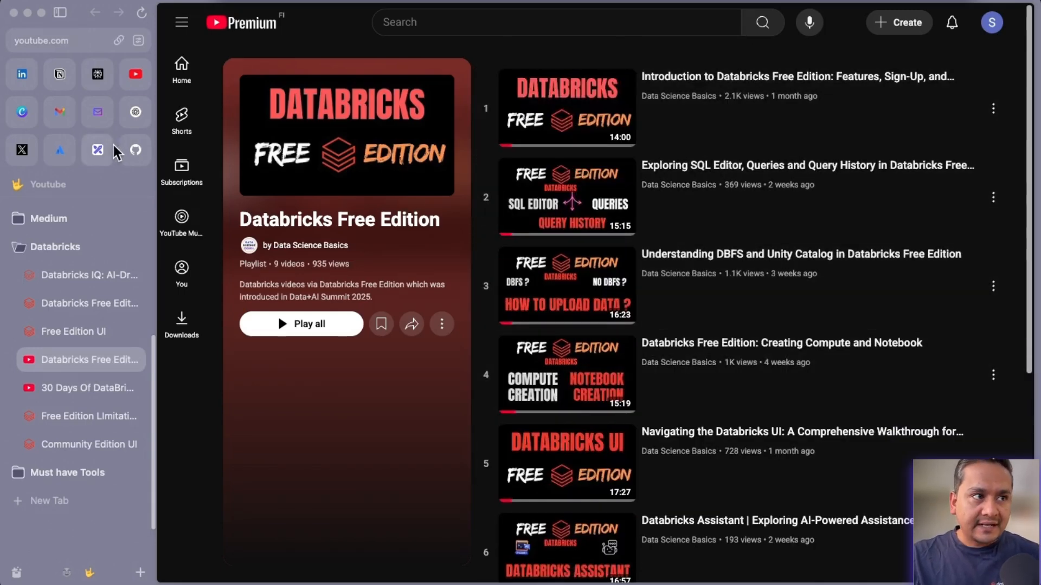
pyautogui.click(98, 149)
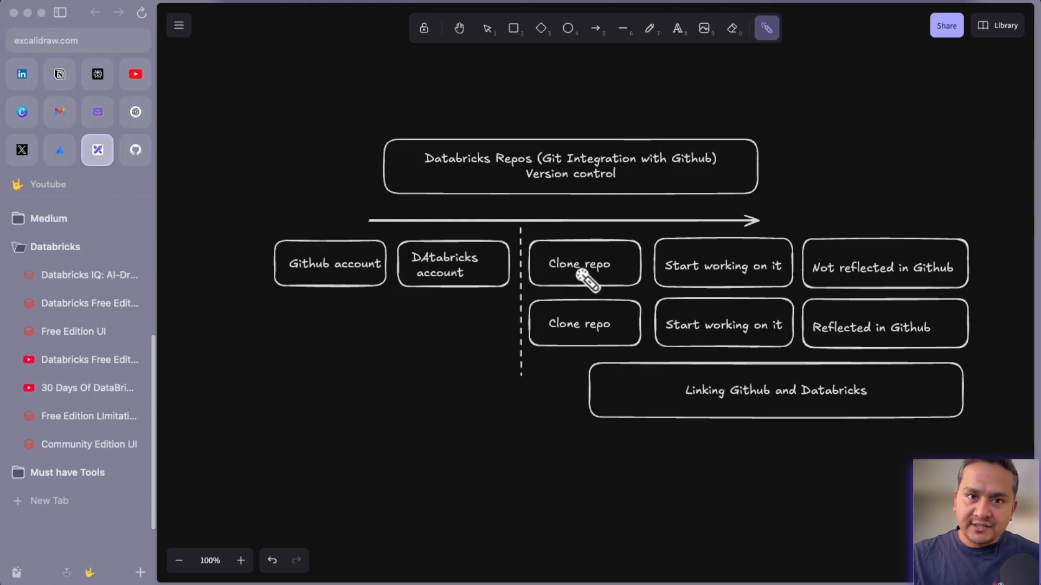
# Copy the databricks-tutorials HTTPS clone URL from GitHub and switch to the Databricks workspace.
pyautogui.click(135, 150)
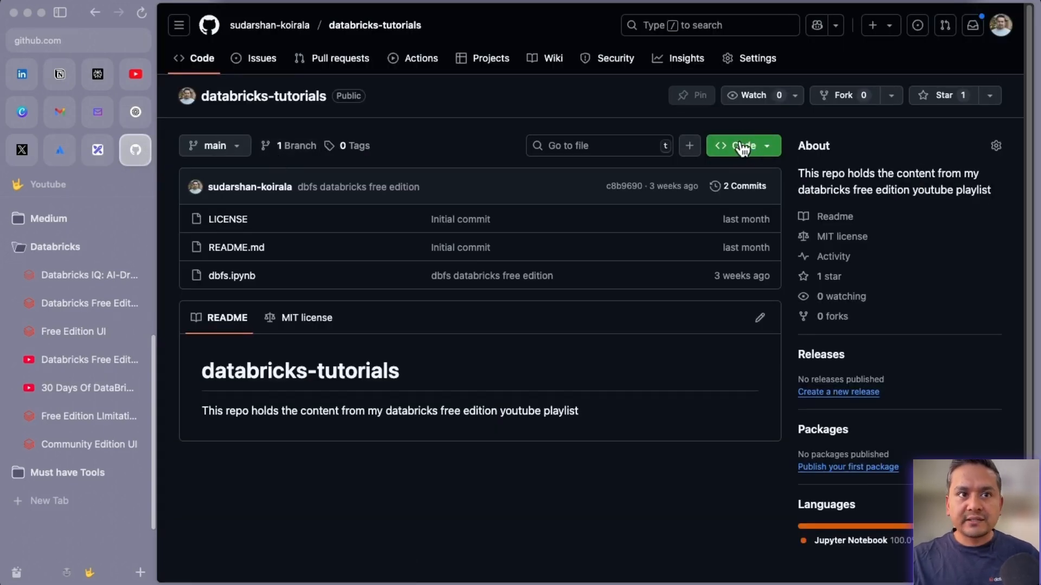
pyautogui.click(771, 147)
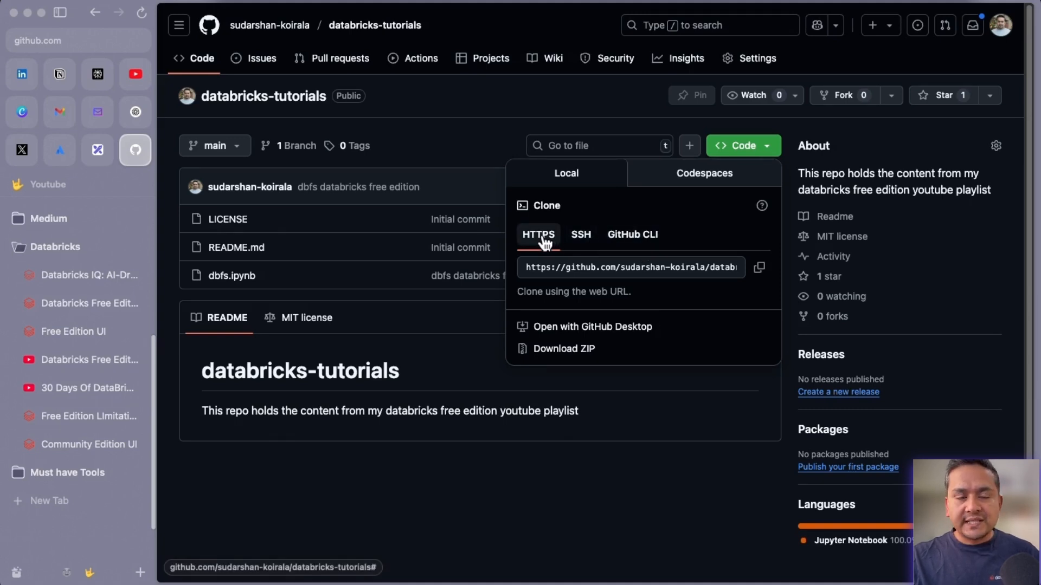
pyautogui.click(759, 269)
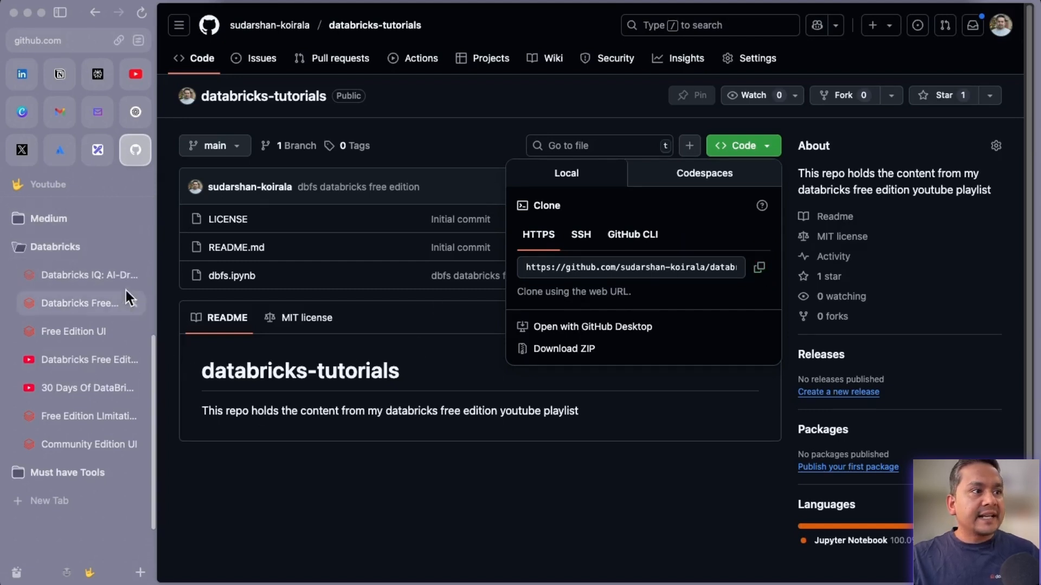
pyautogui.click(73, 332)
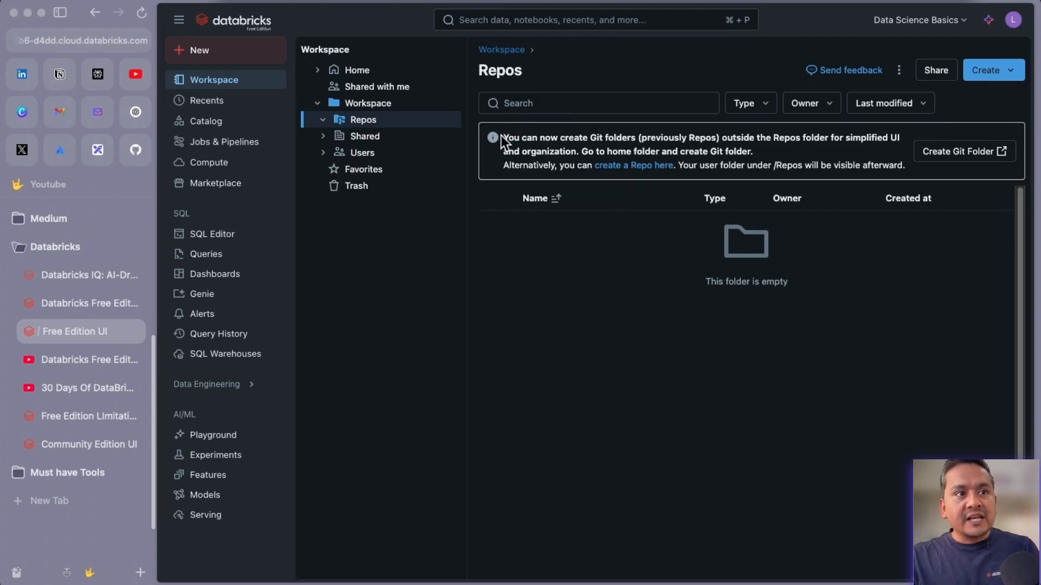
pyautogui.moveTo(503, 137); pyautogui.dragTo(759, 156)
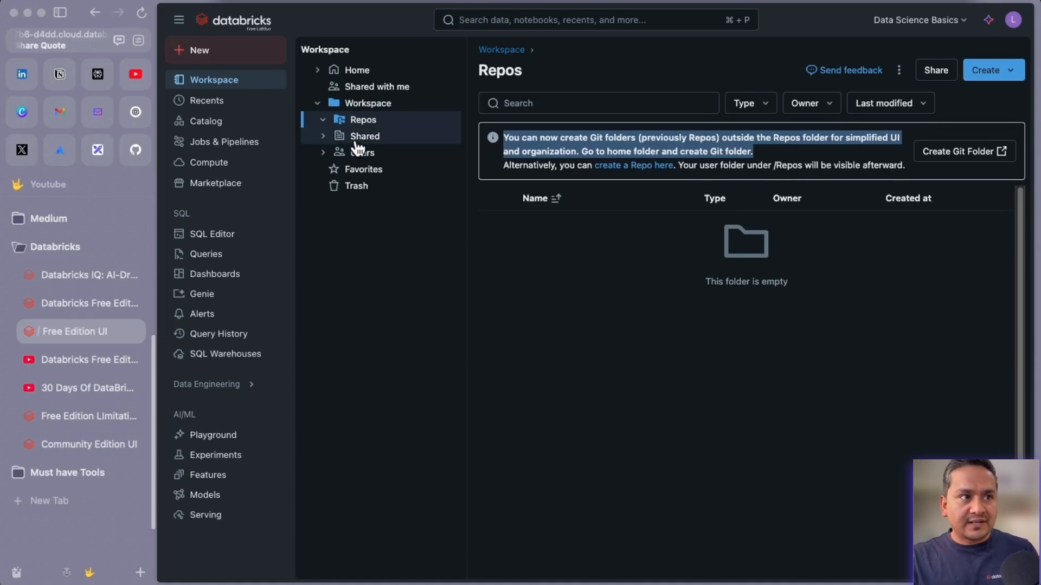
pyautogui.click(361, 122)
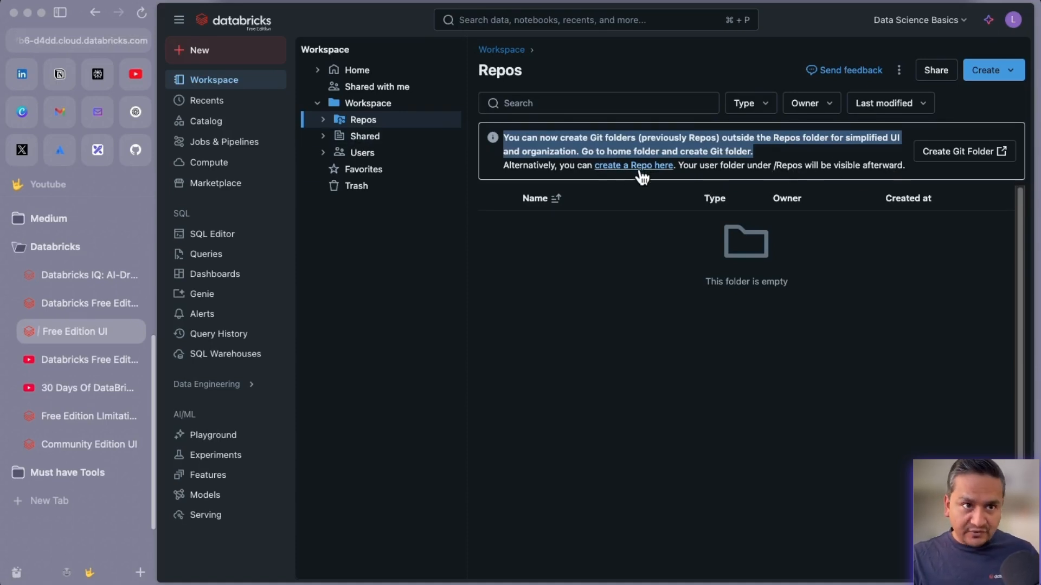
# Start a new Git folder with the databricks-tutorials GitHub URL pasted and provider GitHub.
pyautogui.click(633, 166)
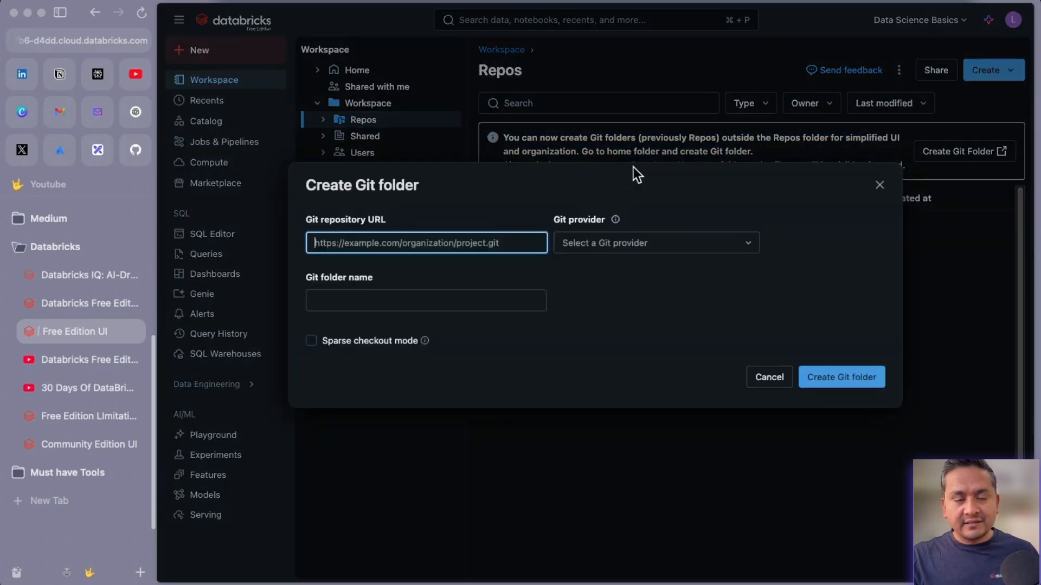
pyautogui.click(425, 242)
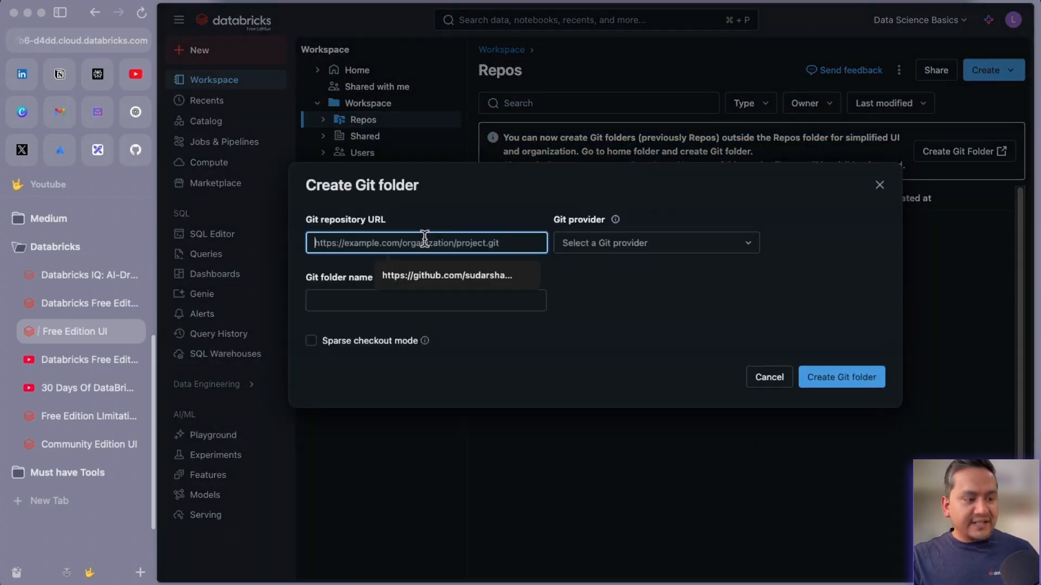
pyautogui.press('super+v')
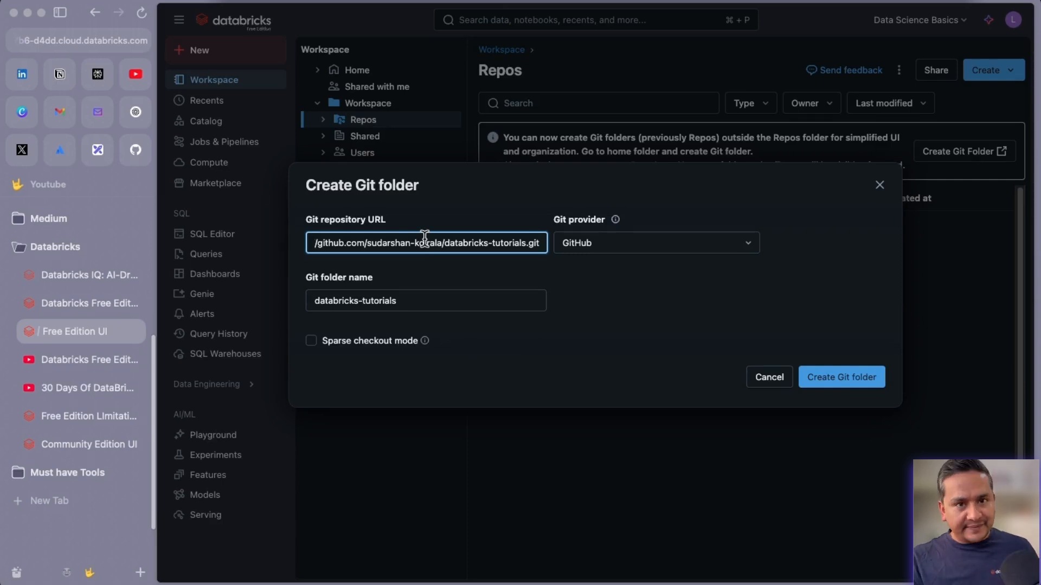
pyautogui.click(602, 247)
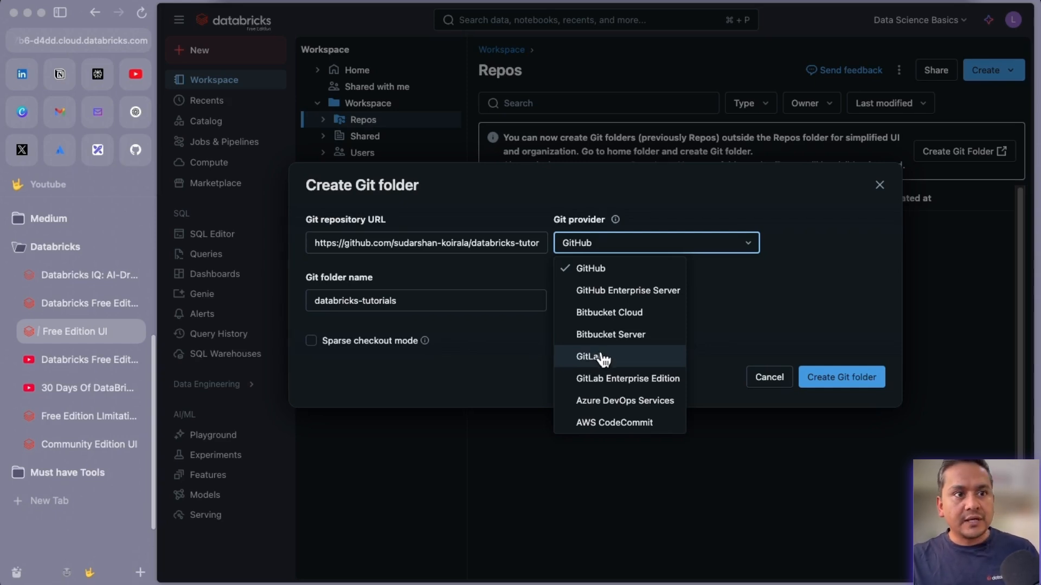
pyautogui.click(802, 269)
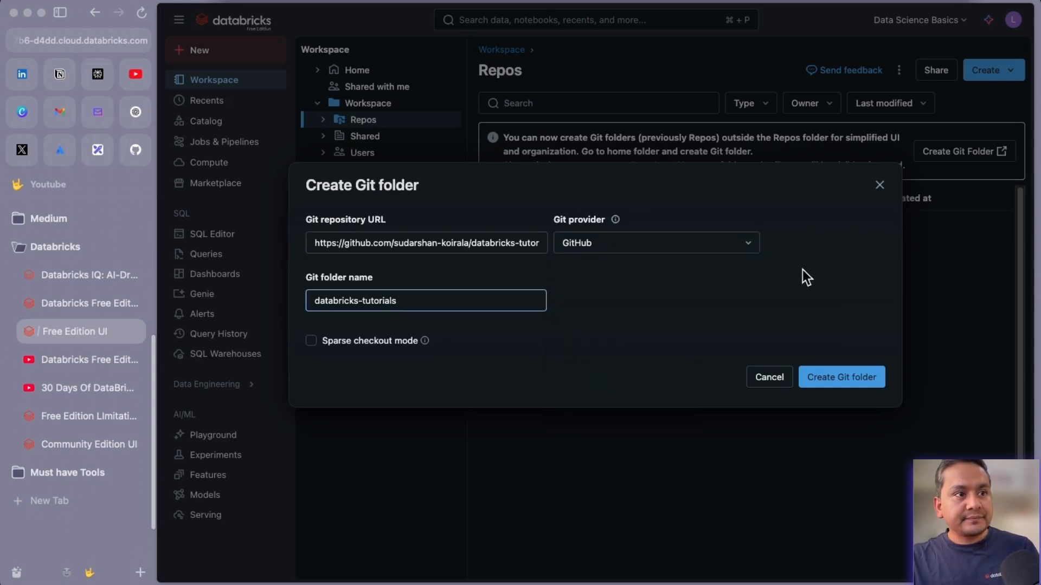
pyautogui.click(136, 151)
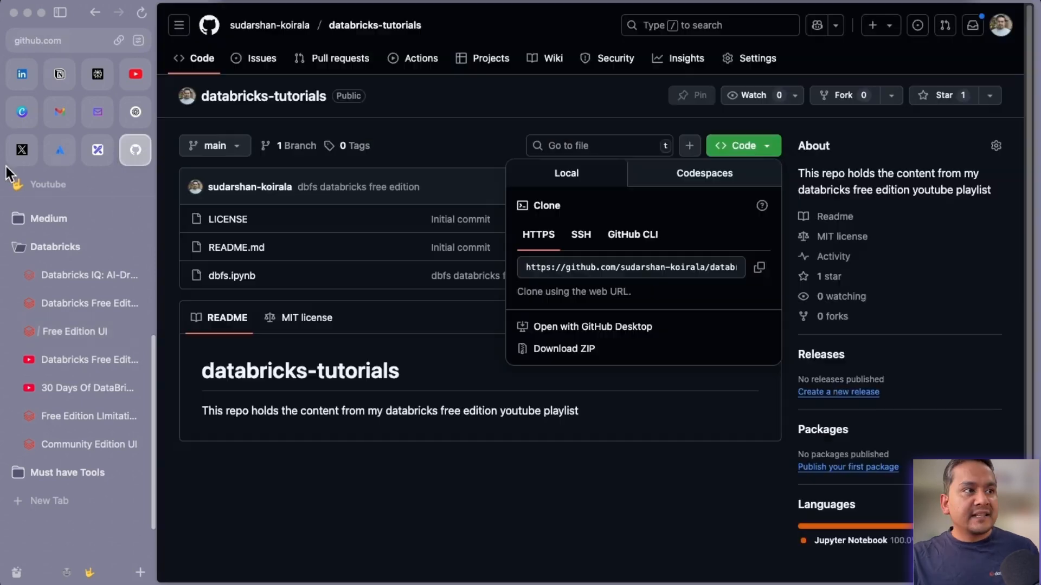
pyautogui.click(75, 331)
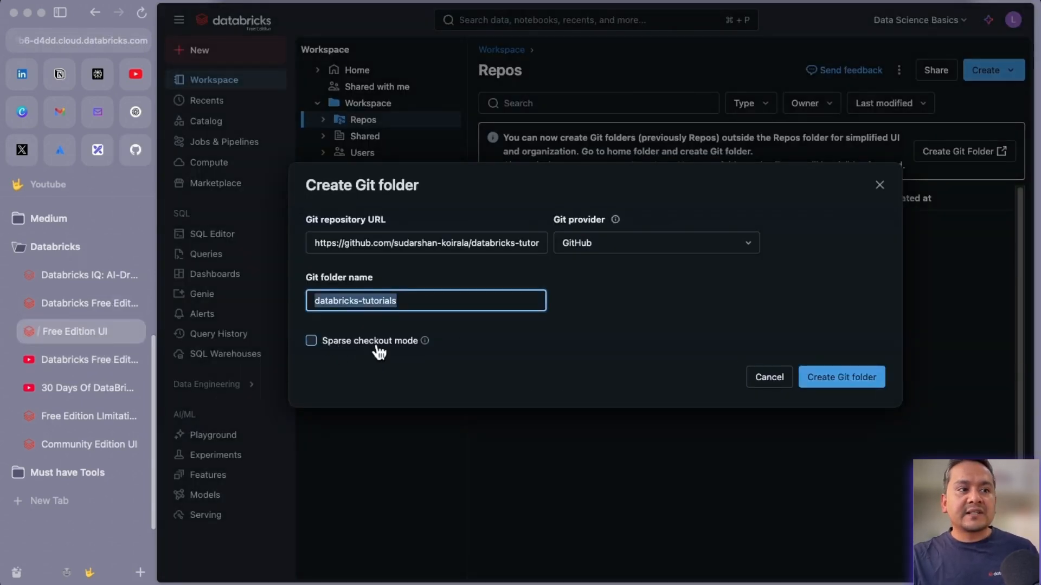
# Leave sparse checkout off and create the databricks-tutorials Git folder.
pyautogui.moveTo(426, 346)
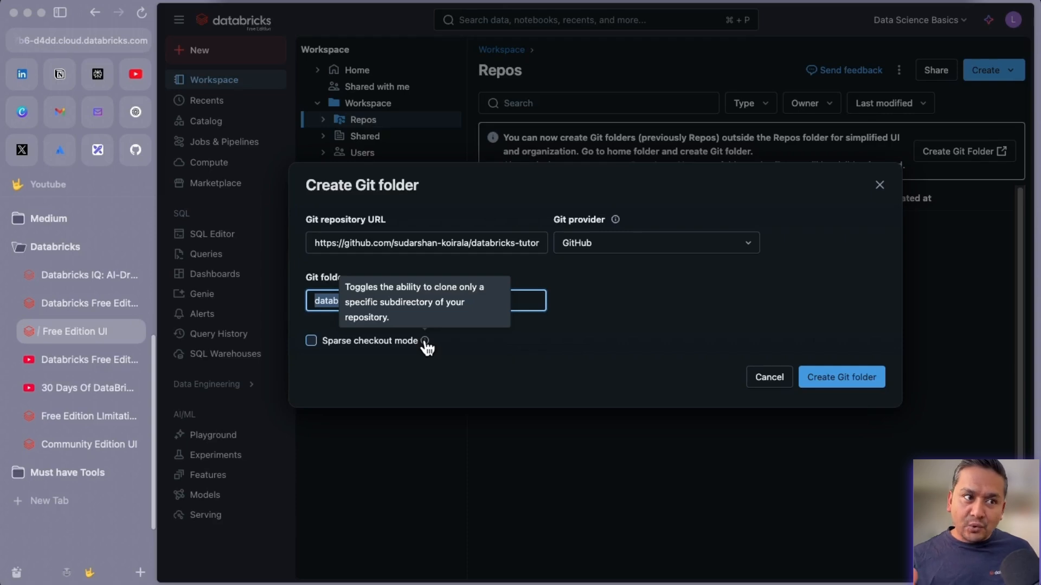
pyautogui.click(311, 340)
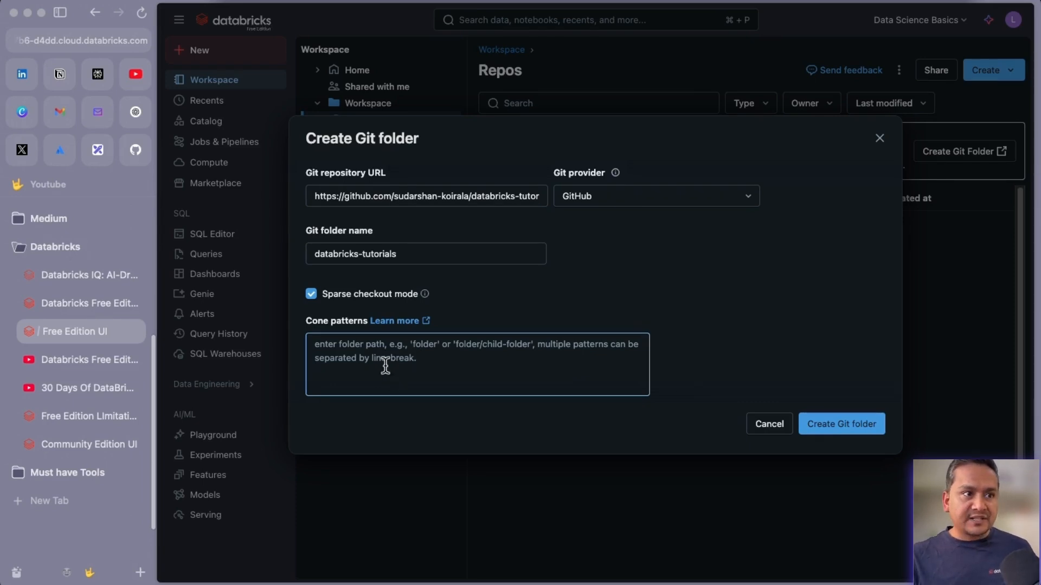
pyautogui.click(312, 295)
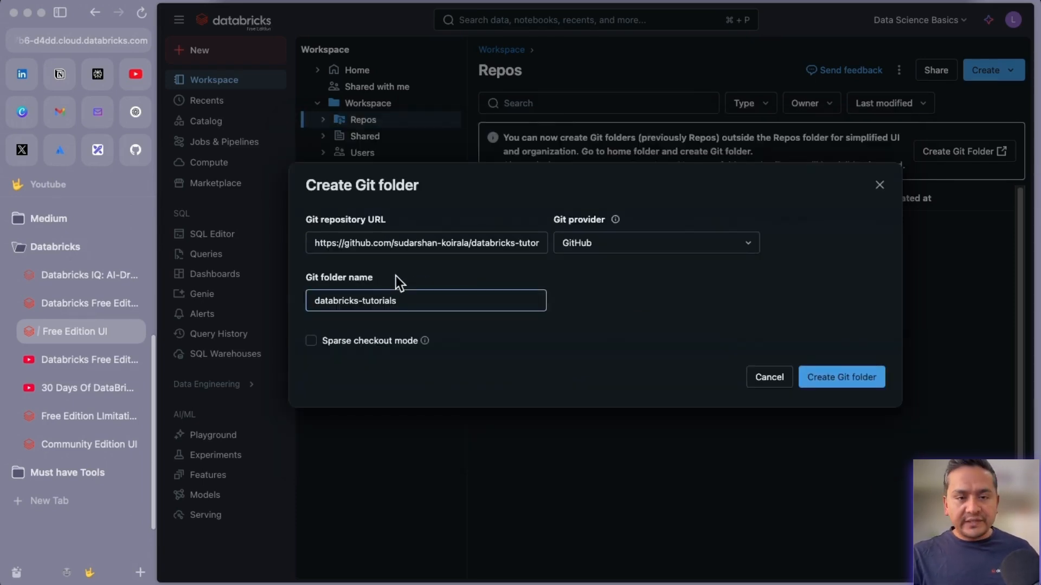
pyautogui.click(824, 383)
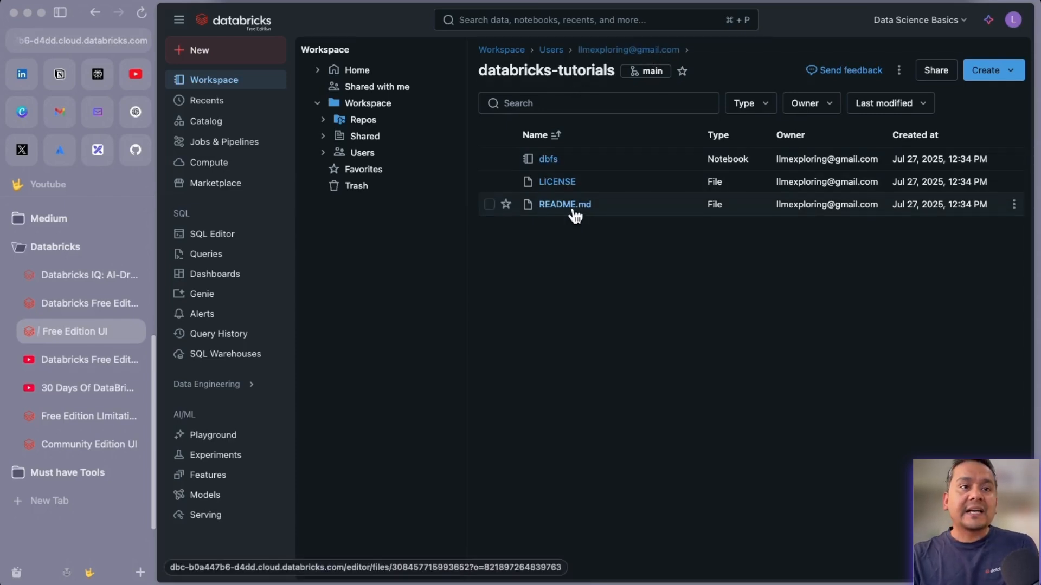
# Compare the GitHub repository's files, closing its clone URL panel, then return to the Databricks Git folder.
pyautogui.click(135, 153)
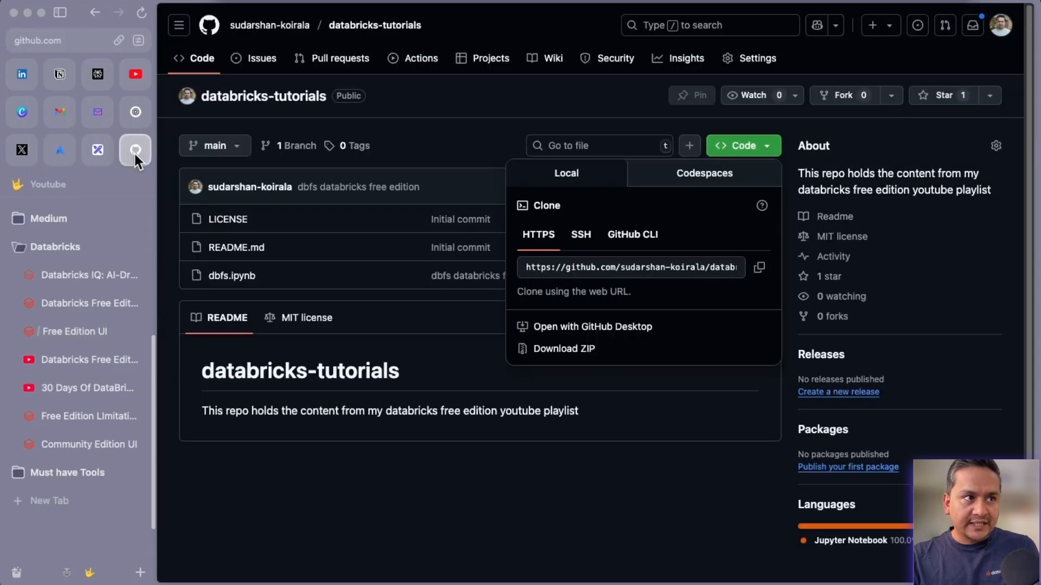
pyautogui.click(326, 507)
pyautogui.click(120, 329)
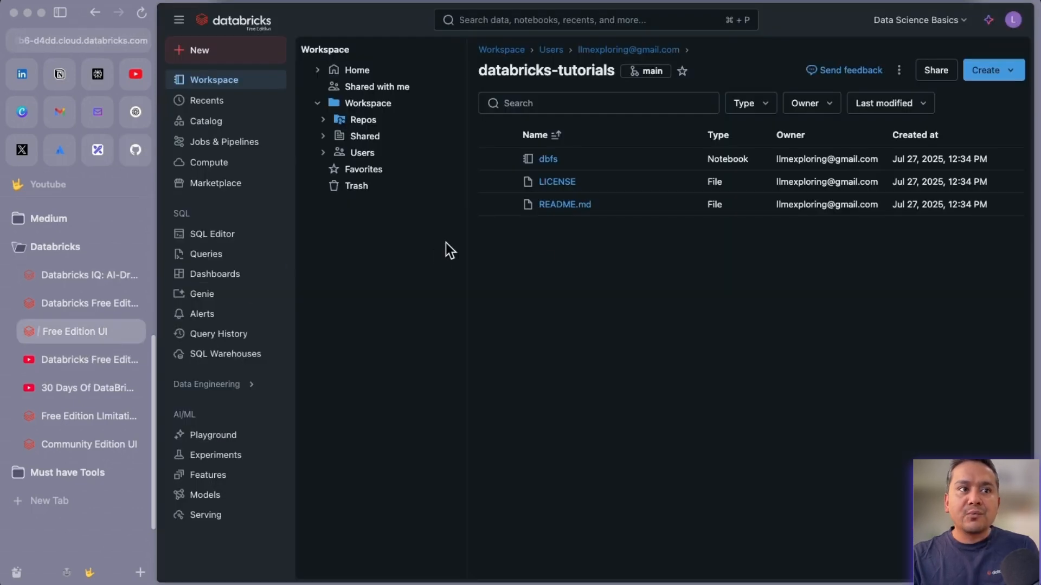
# Open the Git dialog for databricks-tutorials and close it again.
pyautogui.click(638, 77)
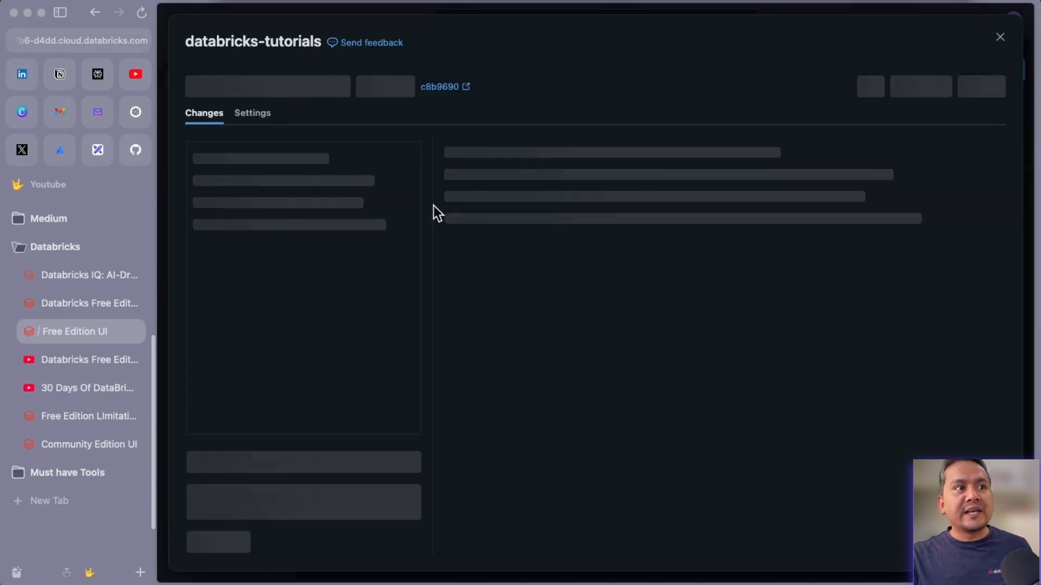
pyautogui.click(93, 15)
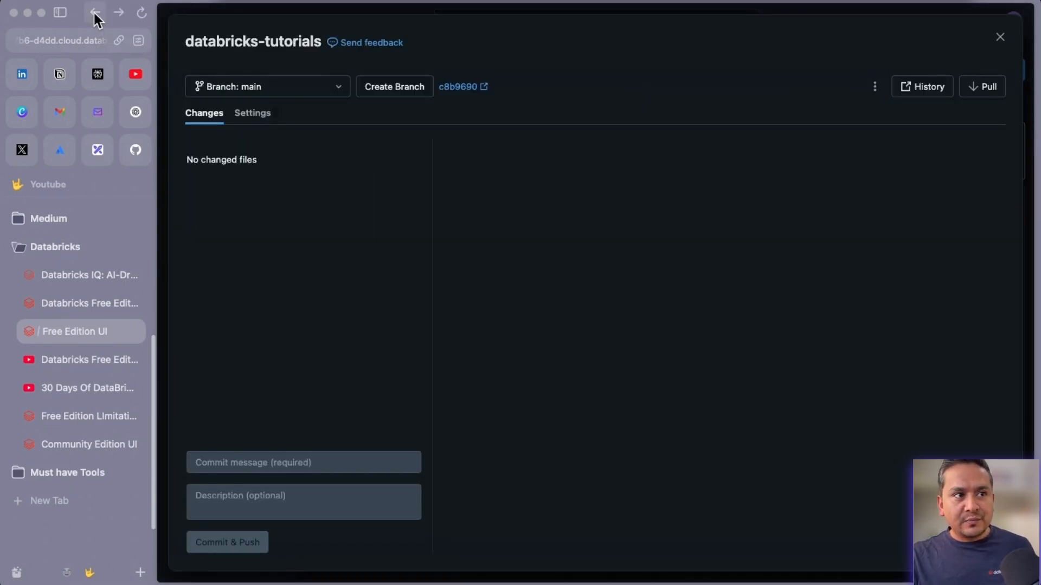
pyautogui.click(999, 38)
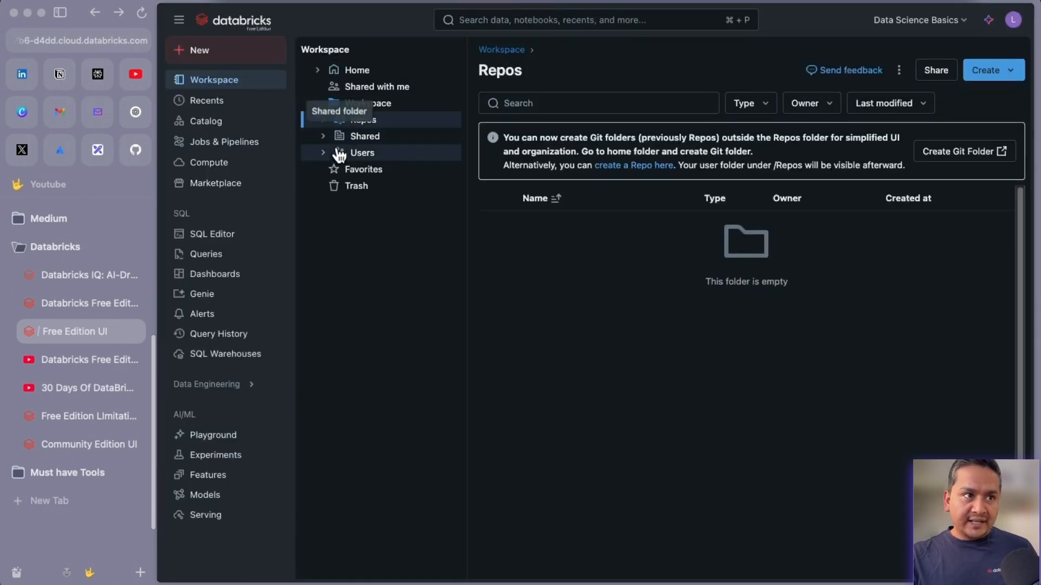
# Browse Workspace > Users > home folder > databricks-tutorials and open the dbfs notebook.
pyautogui.click(355, 154)
pyautogui.click(379, 170)
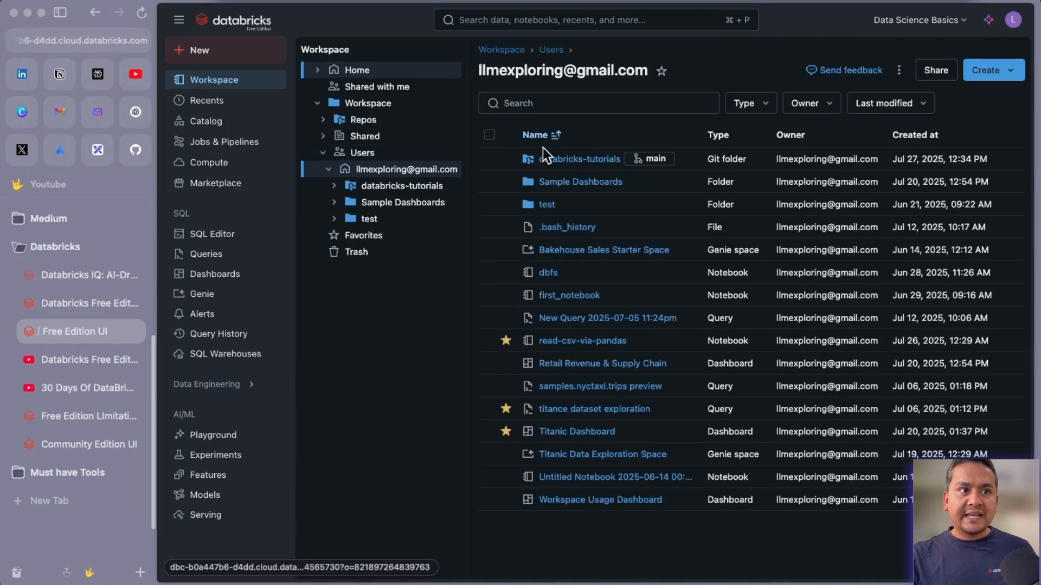
pyautogui.click(590, 160)
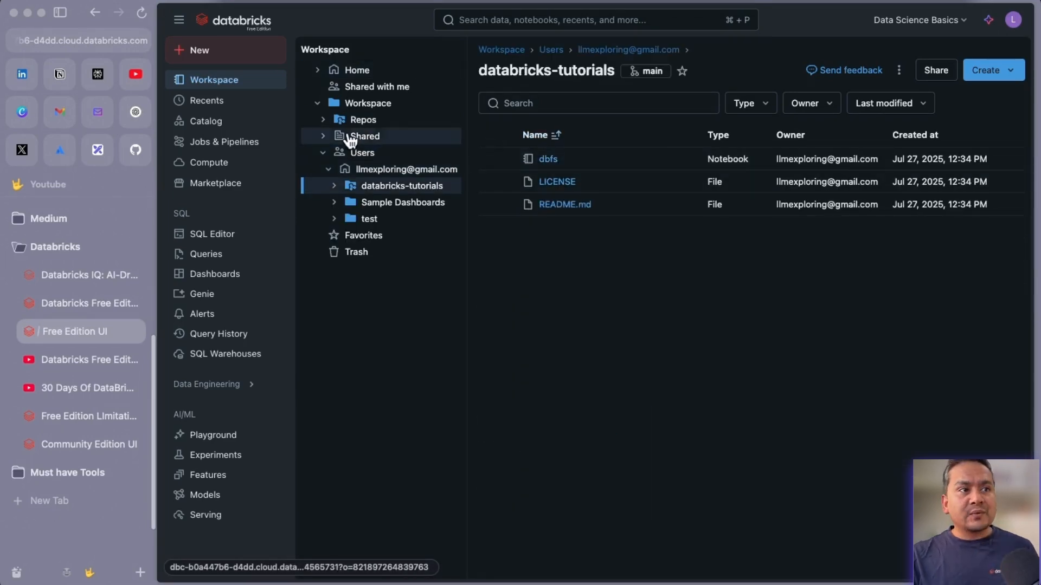
pyautogui.click(324, 123)
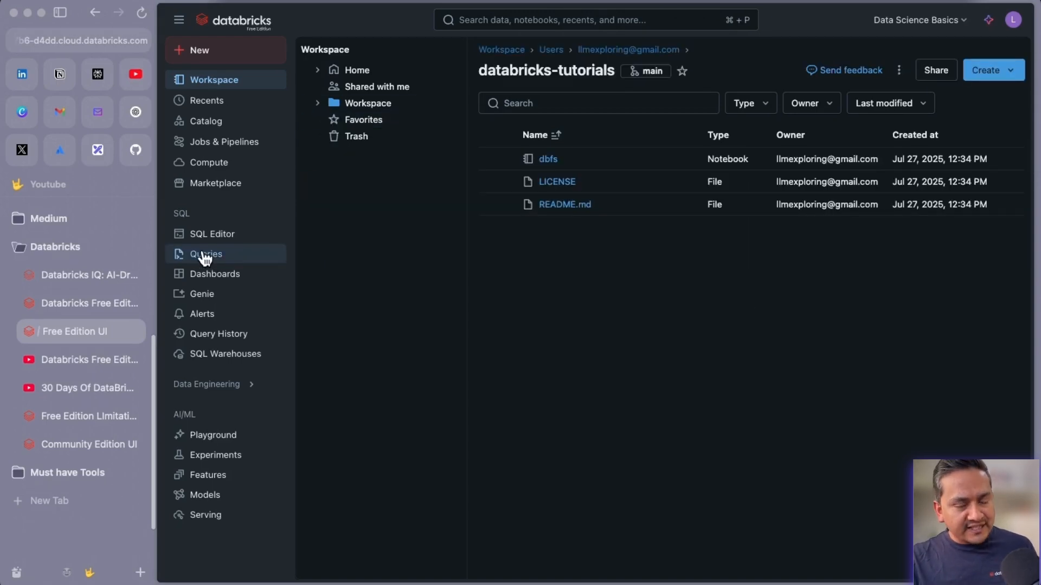
pyautogui.click(317, 103)
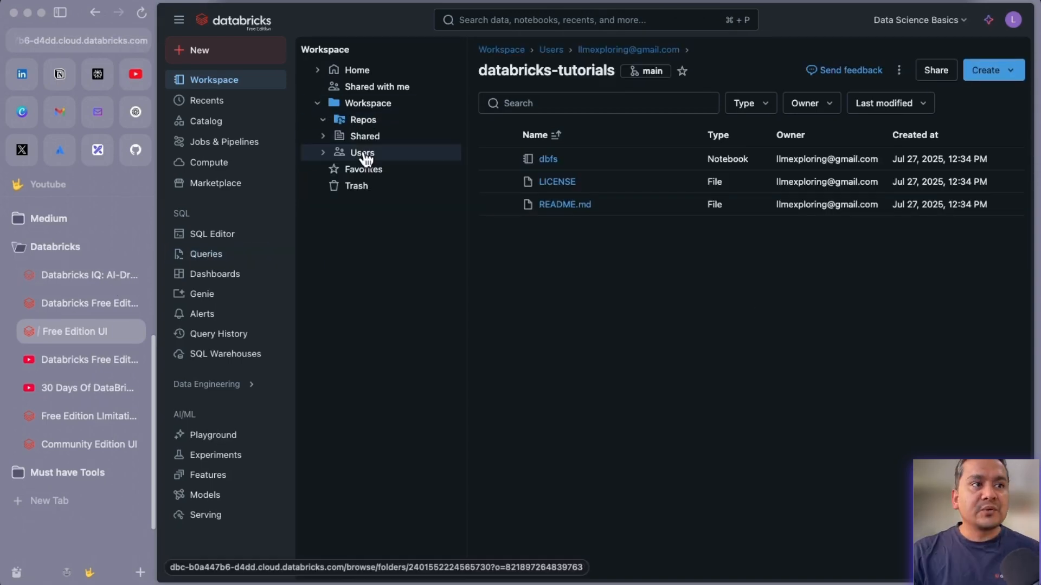
pyautogui.click(363, 153)
pyautogui.click(371, 173)
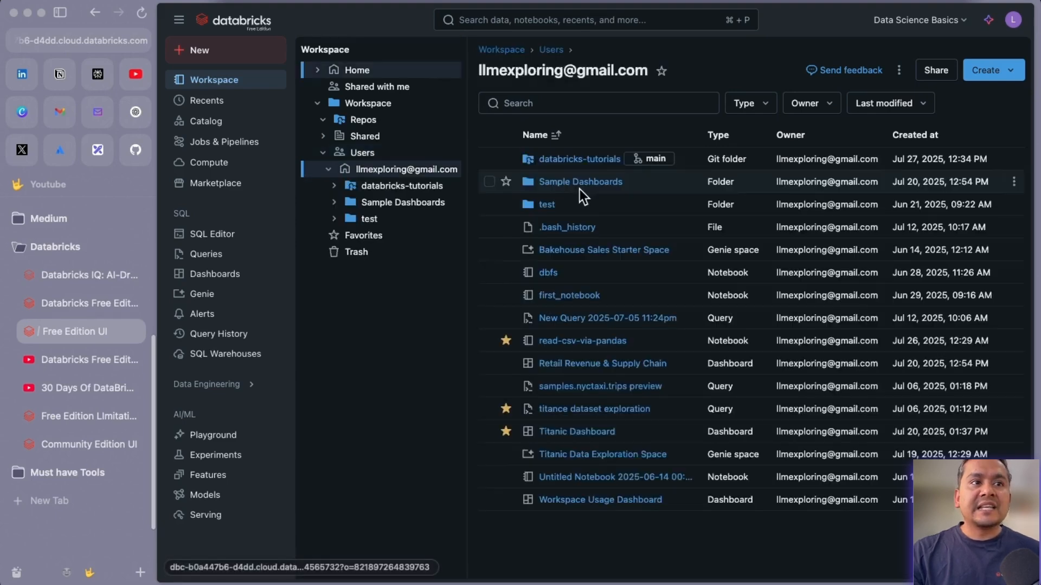
pyautogui.click(578, 162)
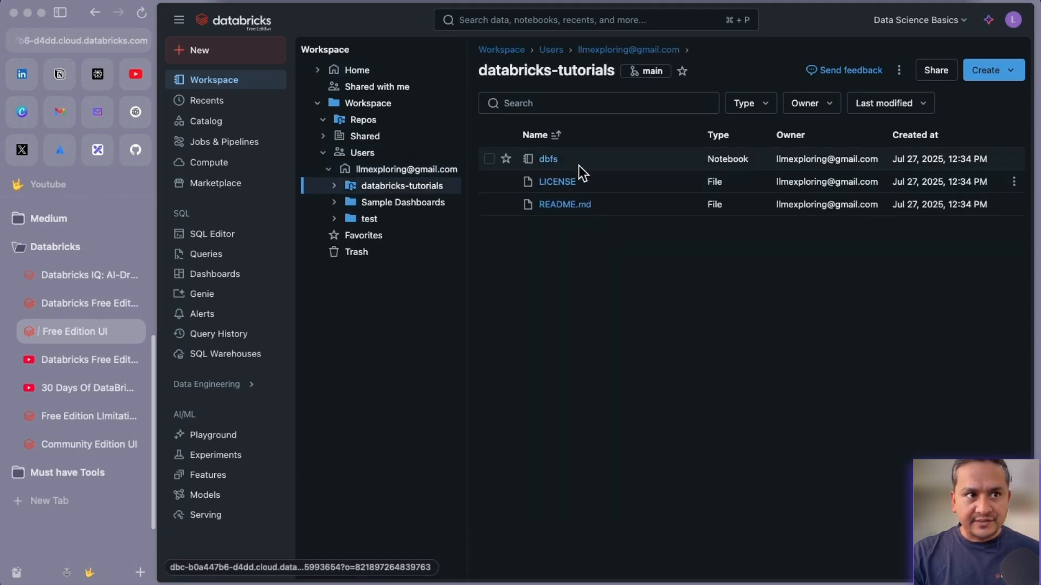
pyautogui.click(549, 159)
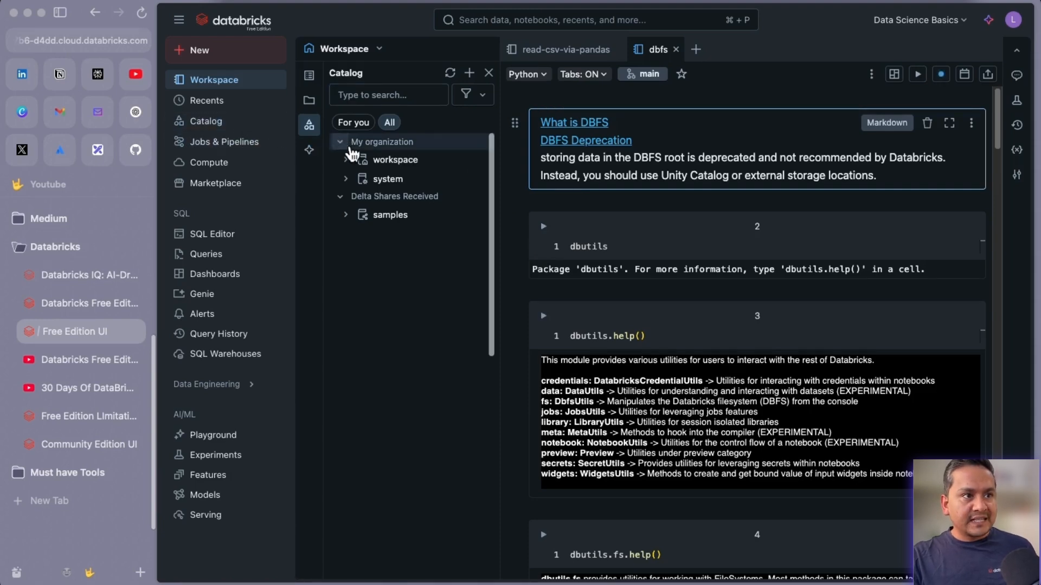
# Return from the dbfs notebook to the databricks-tutorials file list.
pyautogui.click(209, 81)
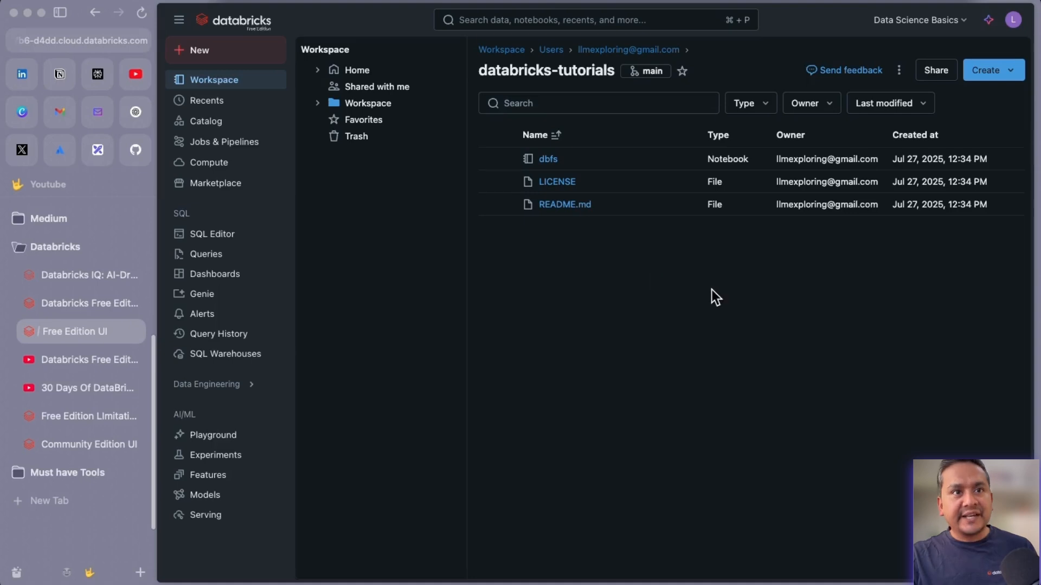
# Create a new blank file named test.py in the databricks-tutorials Git folder.
pyautogui.click(991, 75)
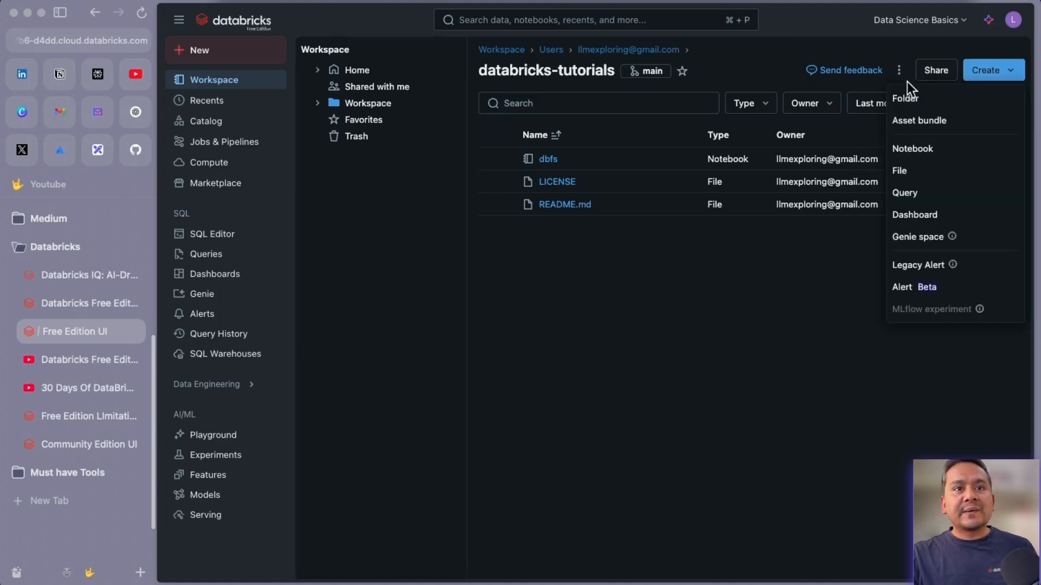
pyautogui.click(904, 170)
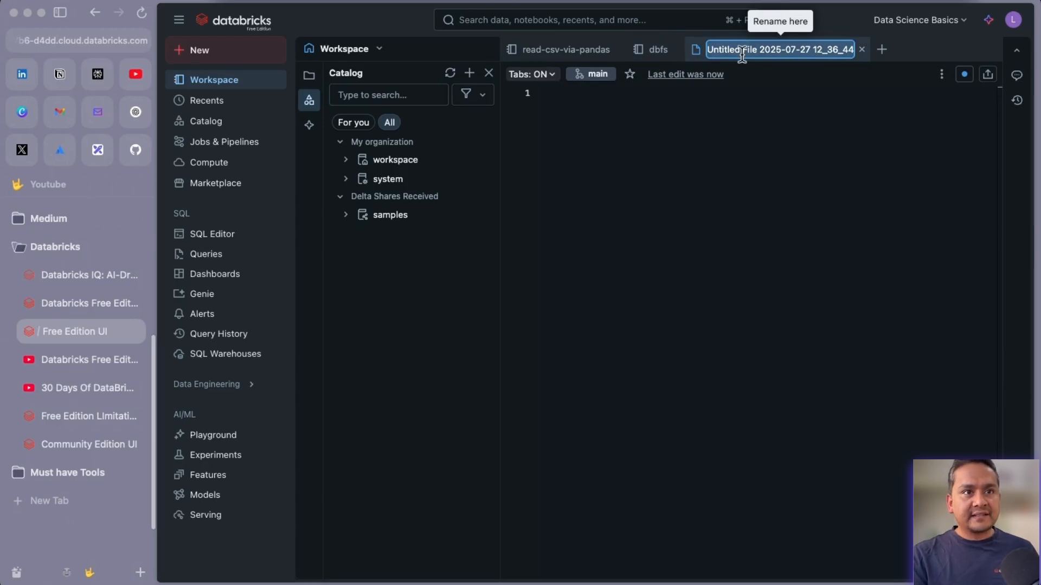
pyautogui.write('test.py')
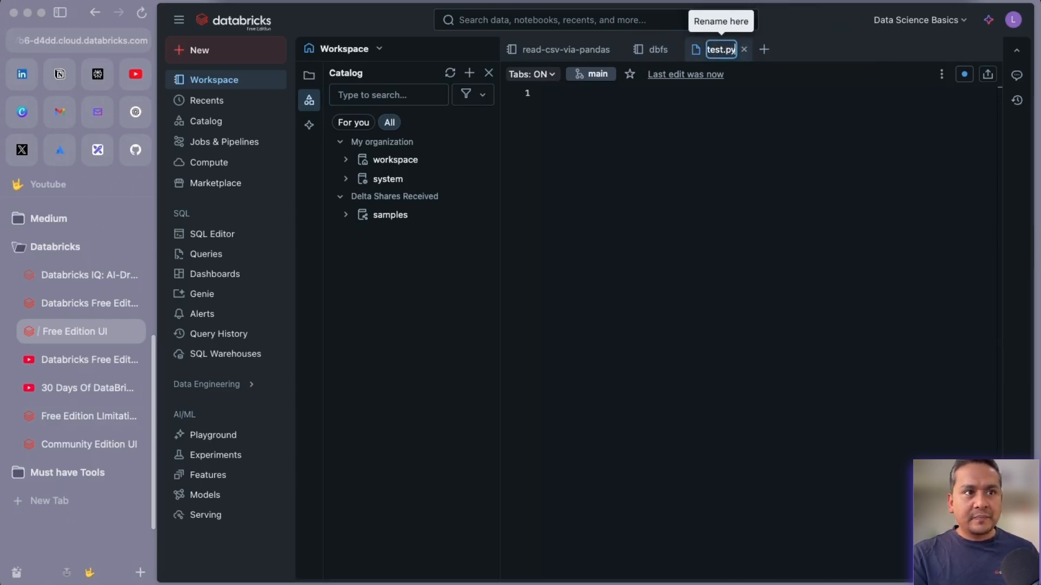
pyautogui.press('Return')
# Write print('Hello') in test.py, save and close it, and return to the folder's file list.
pyautogui.click(599, 121)
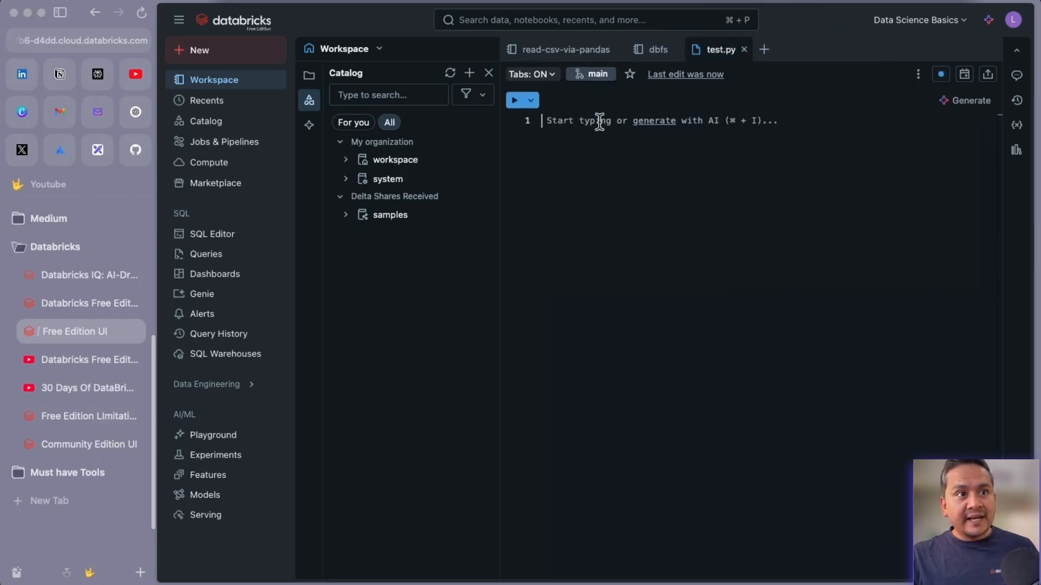
pyautogui.write('print(')
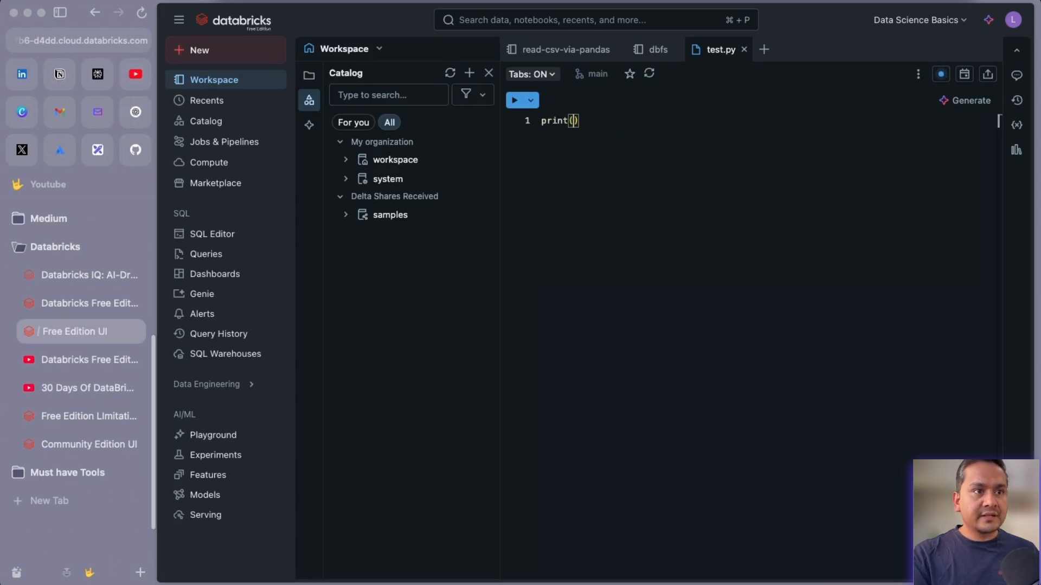
pyautogui.write("'Hello'")
pyautogui.press('super+s')
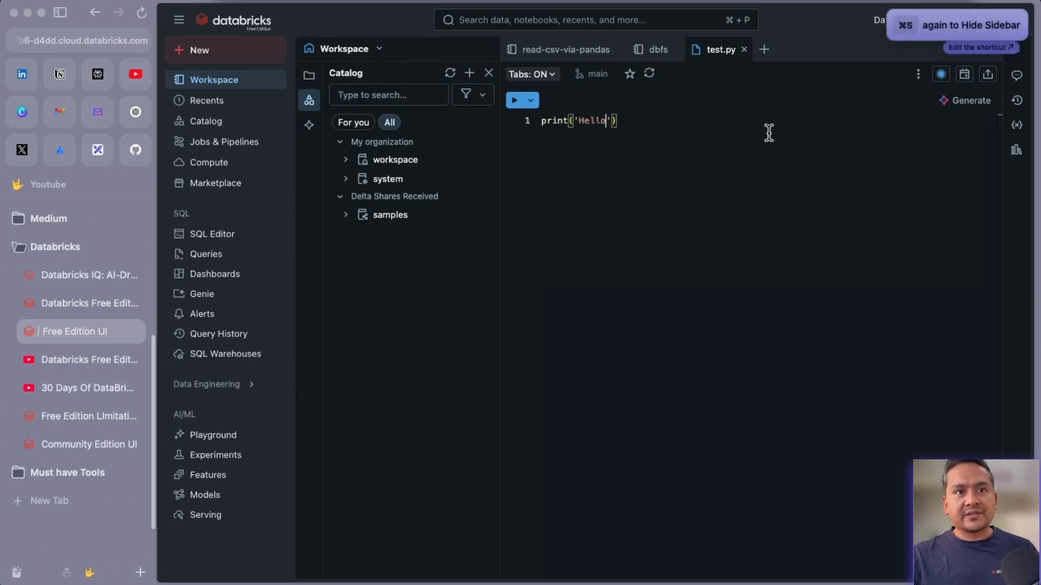
pyautogui.click(743, 49)
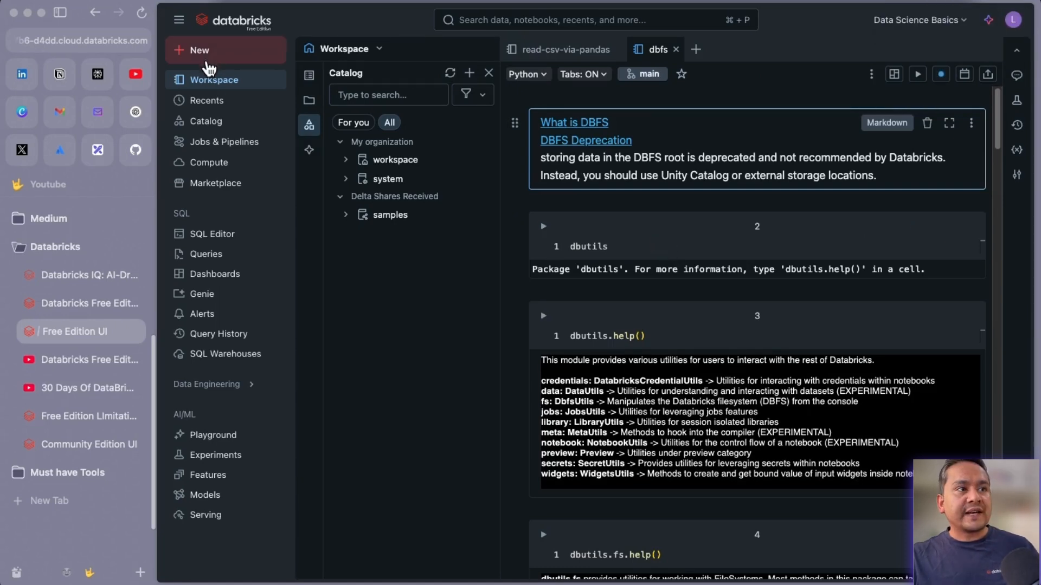
pyautogui.click(213, 82)
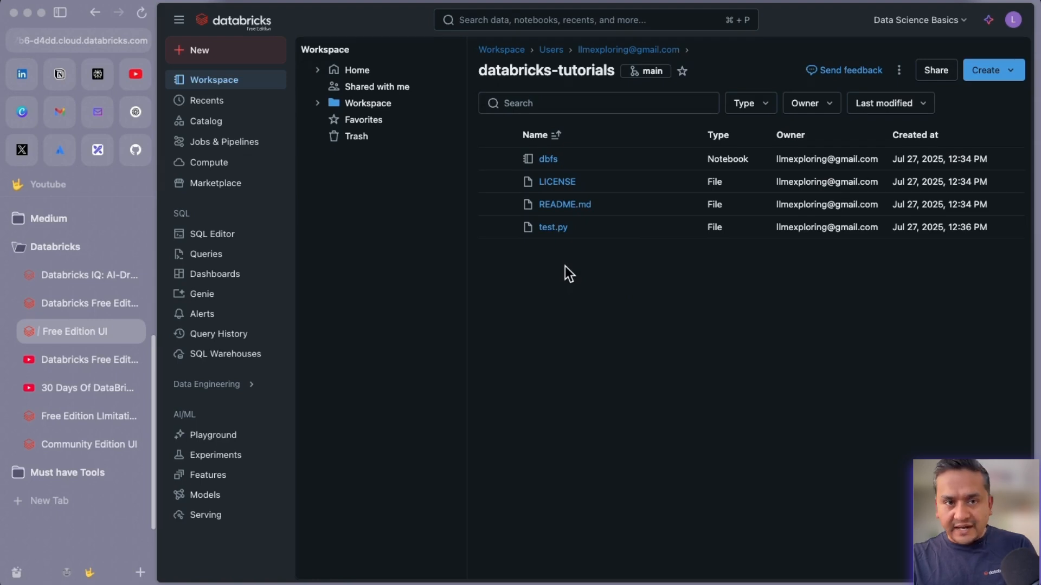
# Check GitHub, then open the Git dialog listing test.py as the uncommitted change.
pyautogui.click(131, 151)
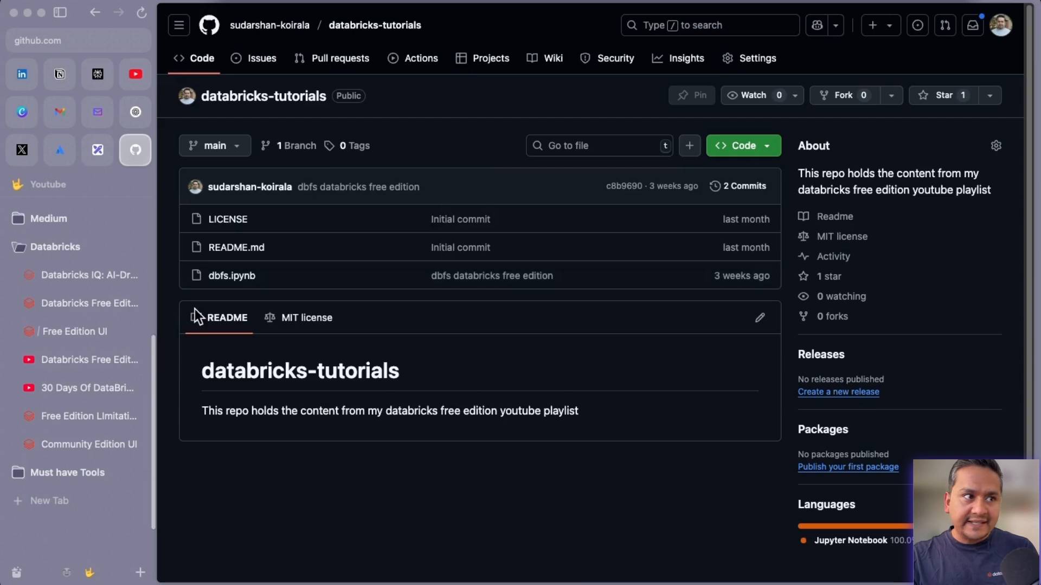
pyautogui.click(96, 332)
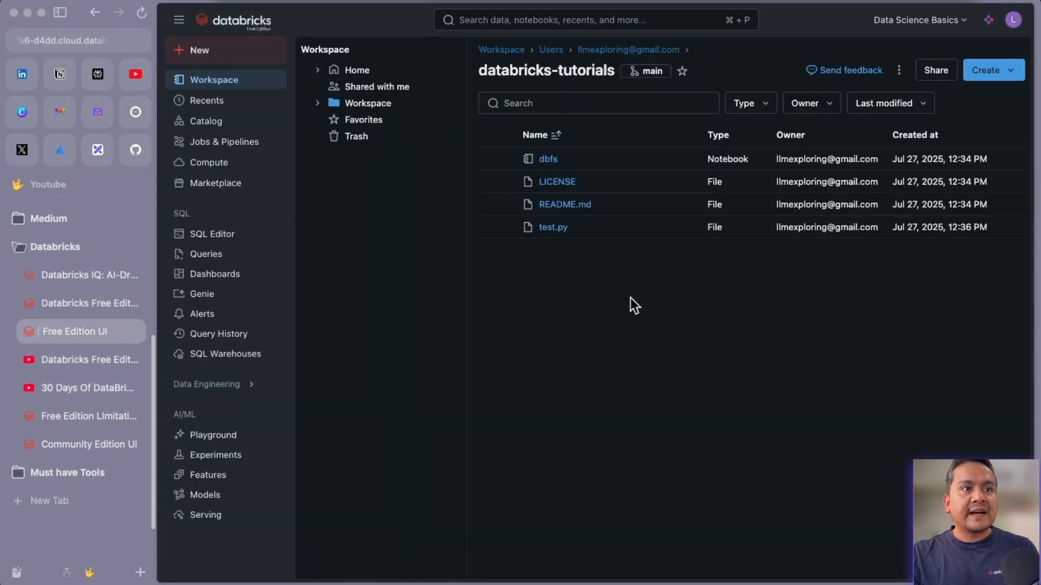
pyautogui.click(651, 71)
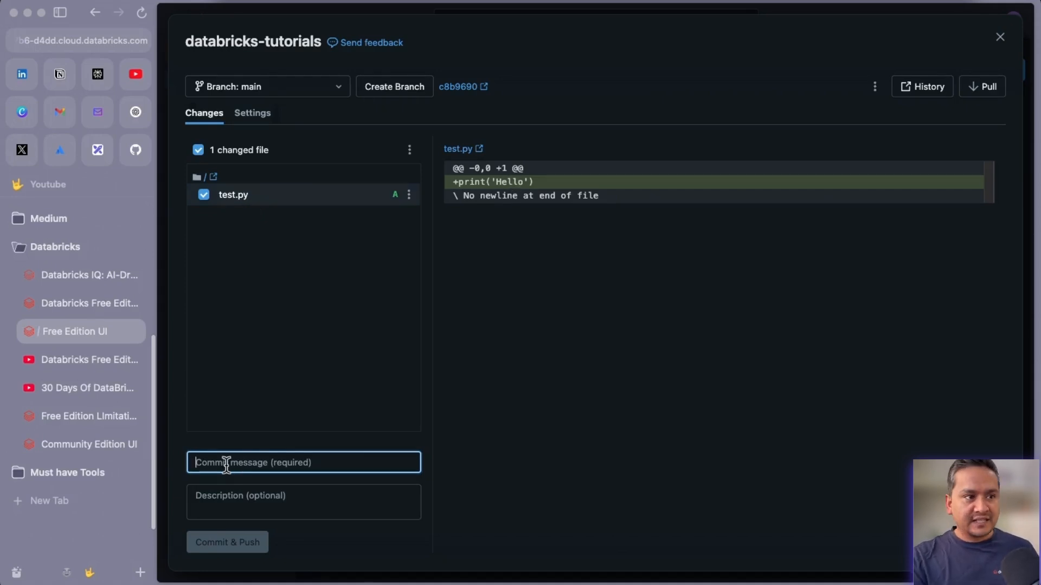
# Commit test.py as 'initial commit' and push, then highlight the missing Git credential error.
pyautogui.write('initial commit')
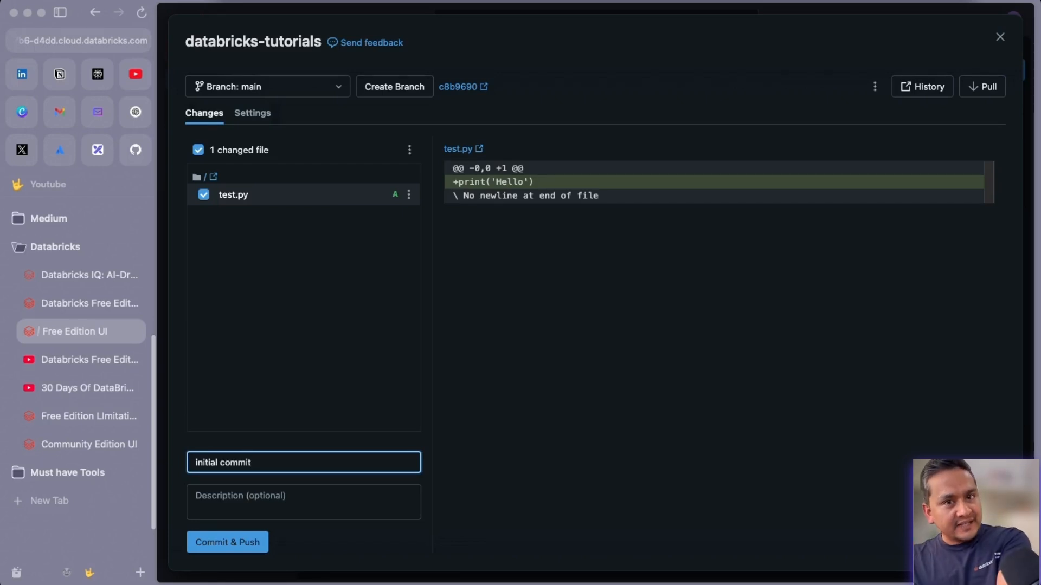
pyautogui.click(215, 545)
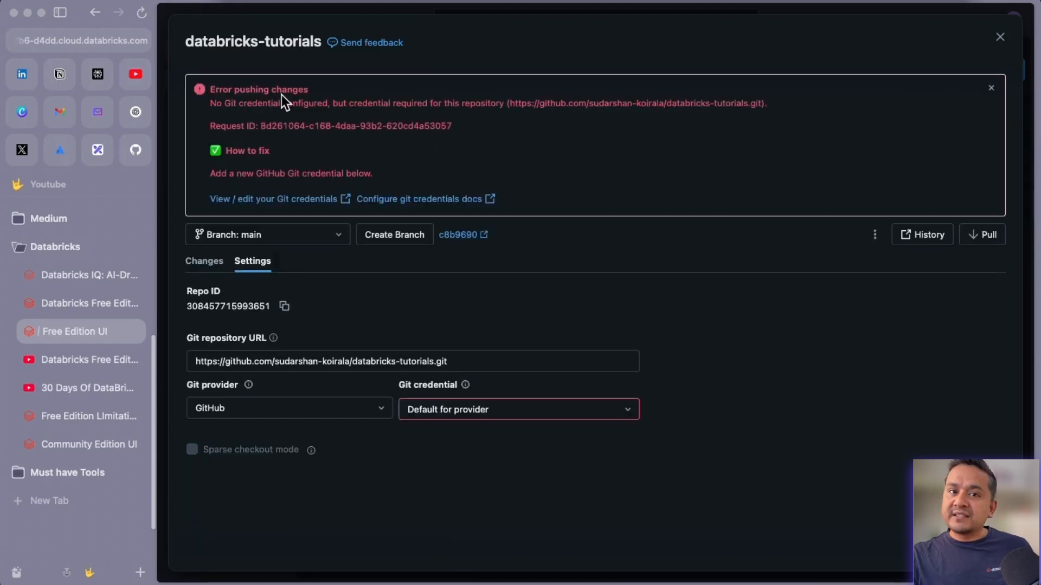
pyautogui.moveTo(229, 104); pyautogui.dragTo(473, 110)
pyautogui.moveTo(580, 120); pyautogui.dragTo(714, 128)
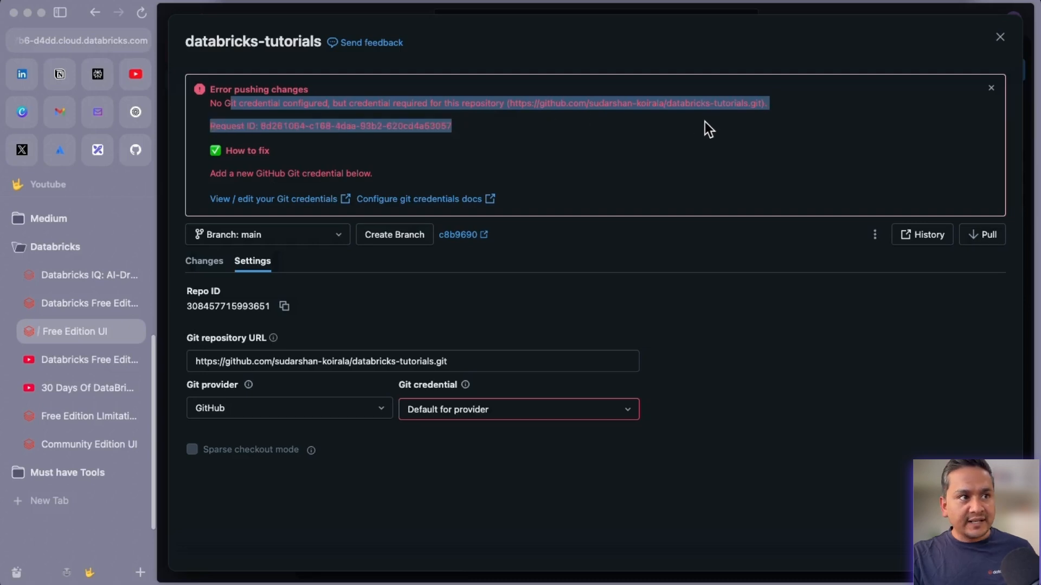
pyautogui.click(229, 127)
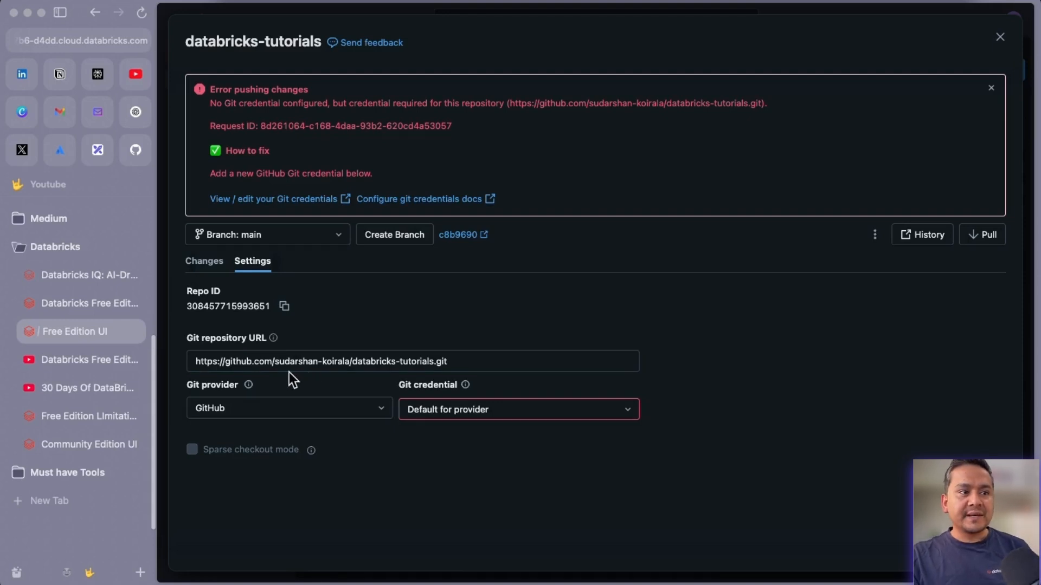
# Open Add Git credential from the credential list, then close it and the Git panel unsaved.
pyautogui.click(487, 417)
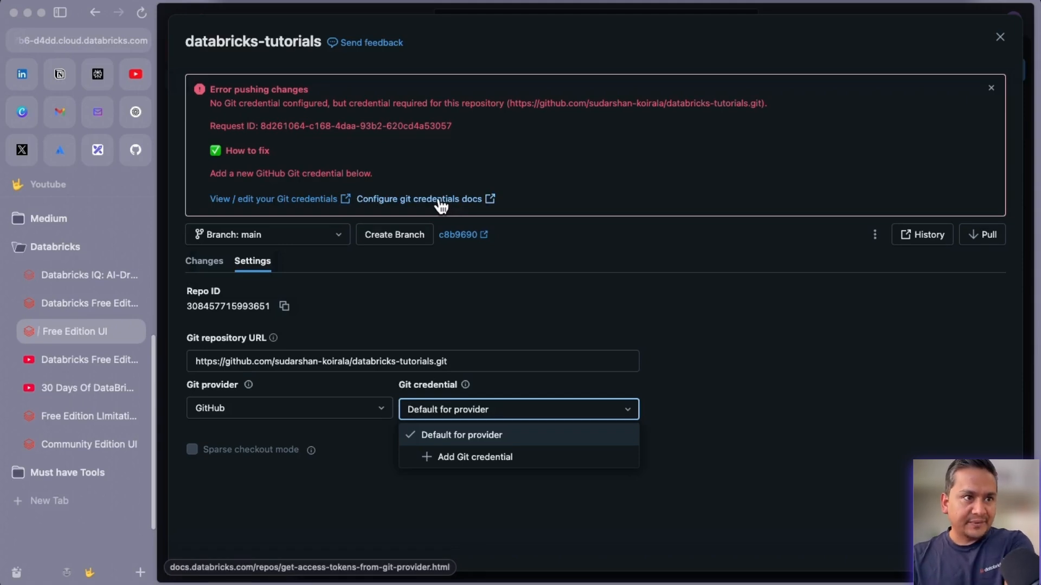
pyautogui.click(483, 458)
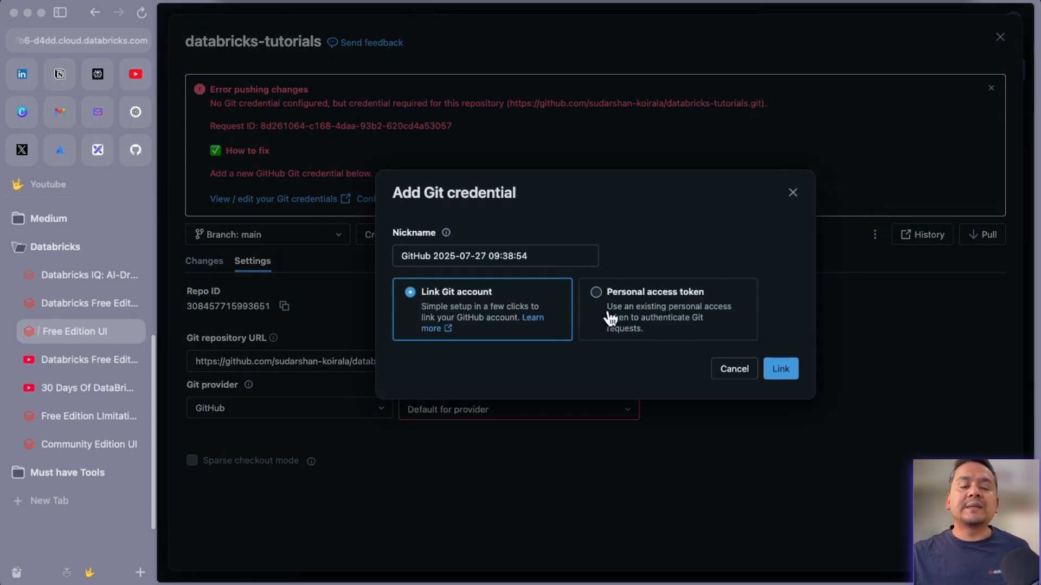
pyautogui.tripleClick(436, 253)
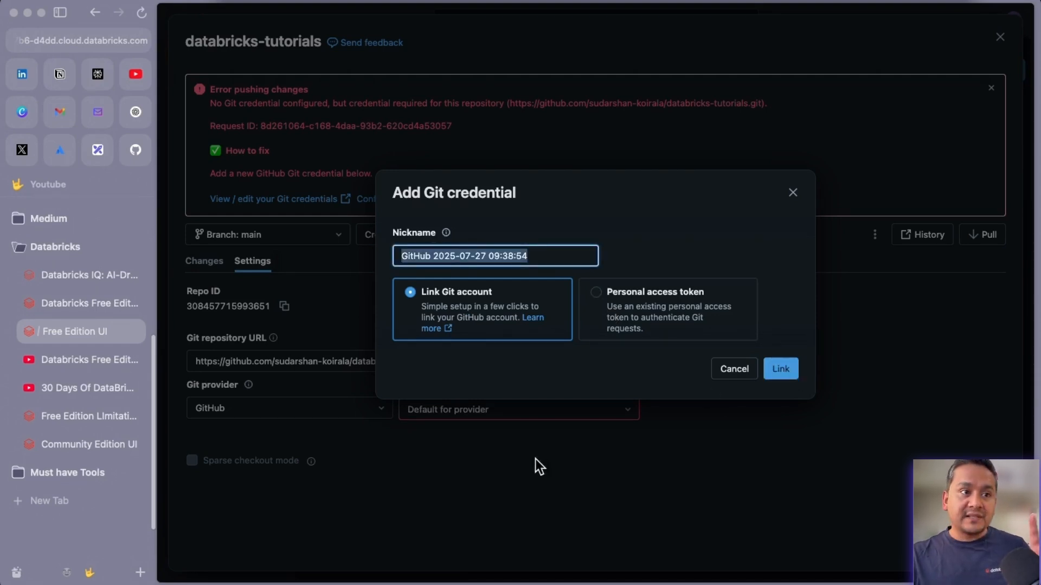
pyautogui.click(793, 194)
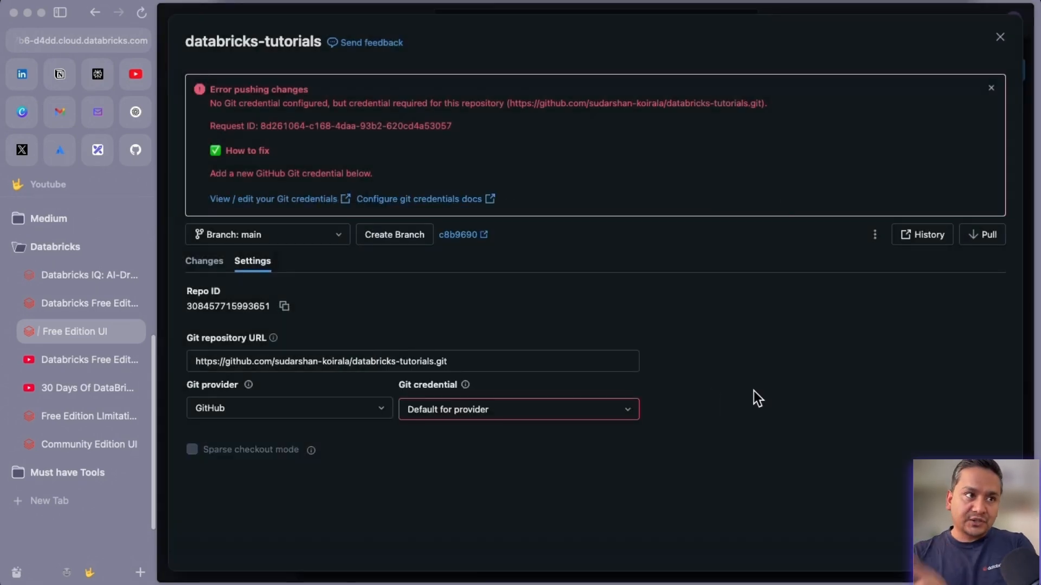
pyautogui.click(1000, 37)
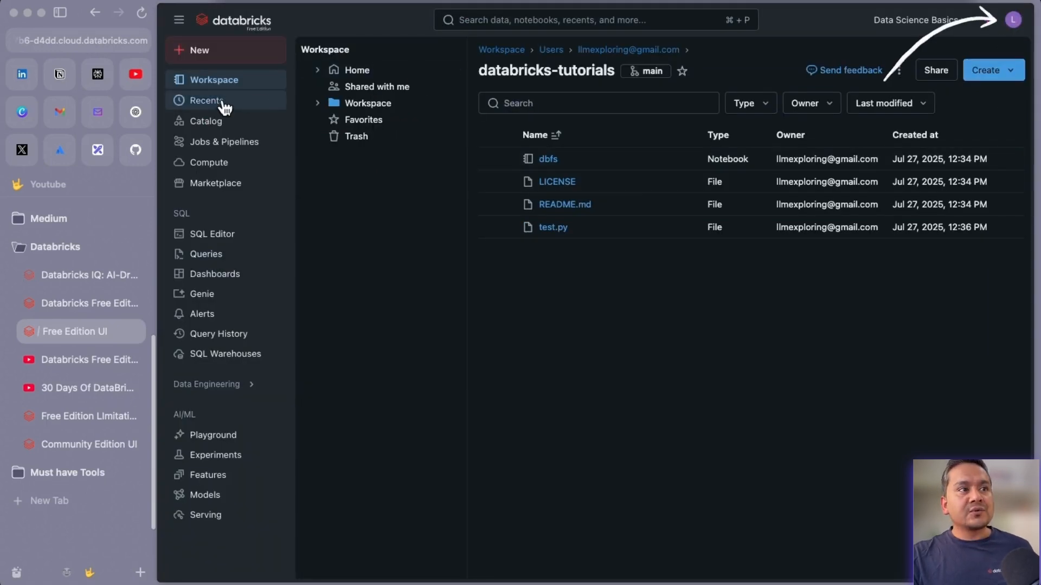
# Go to Linked accounts in the user settings, then switch to the Databricks Repos diagram.
pyautogui.click(1013, 21)
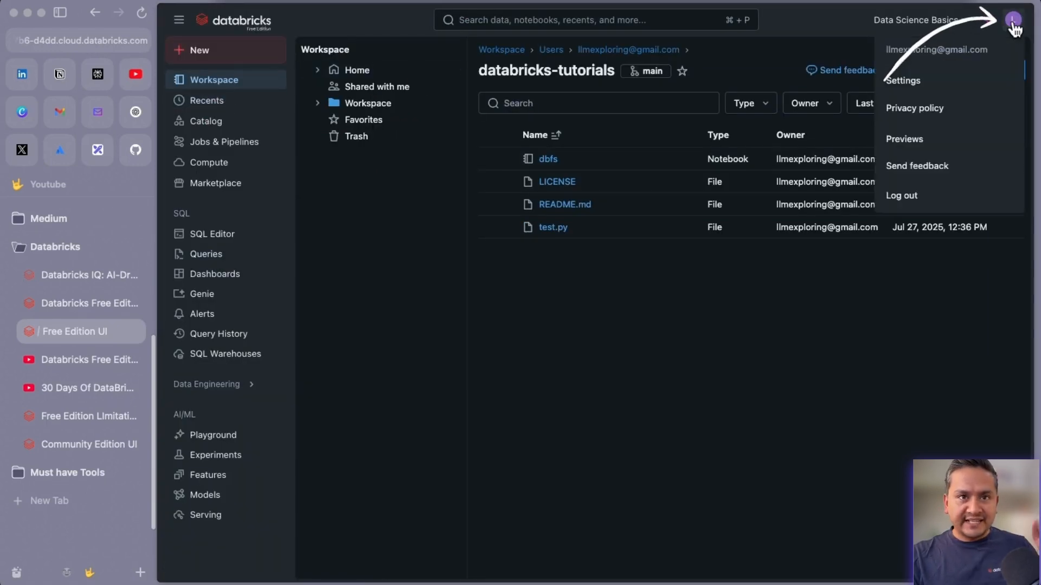
pyautogui.click(915, 82)
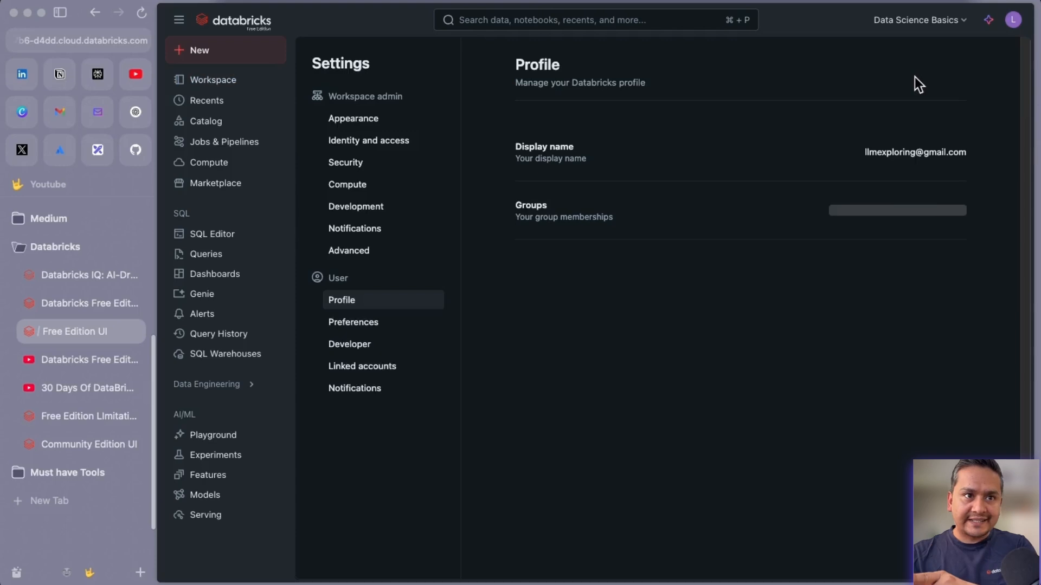
pyautogui.click(362, 374)
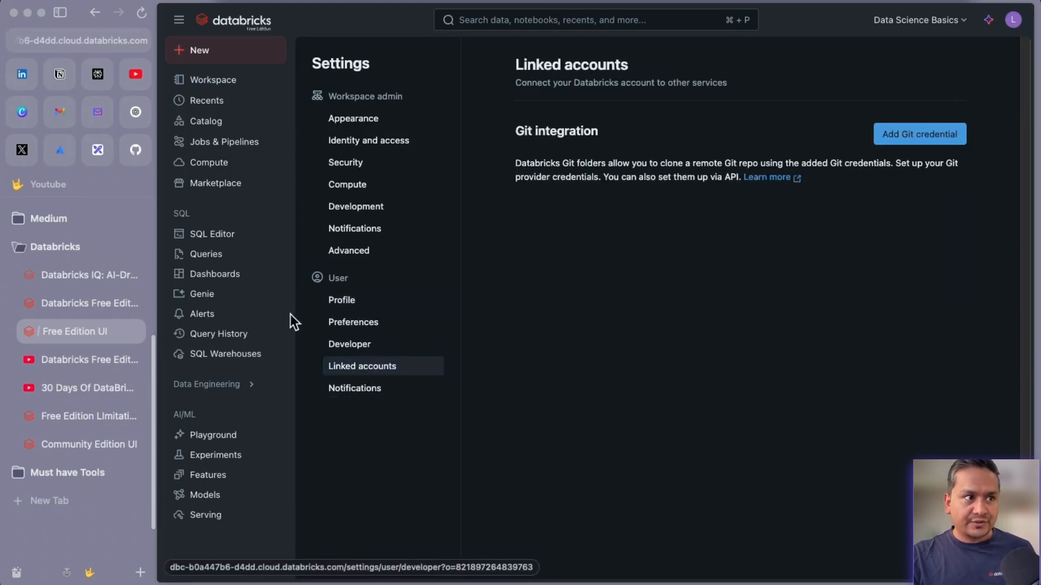
pyautogui.click(96, 153)
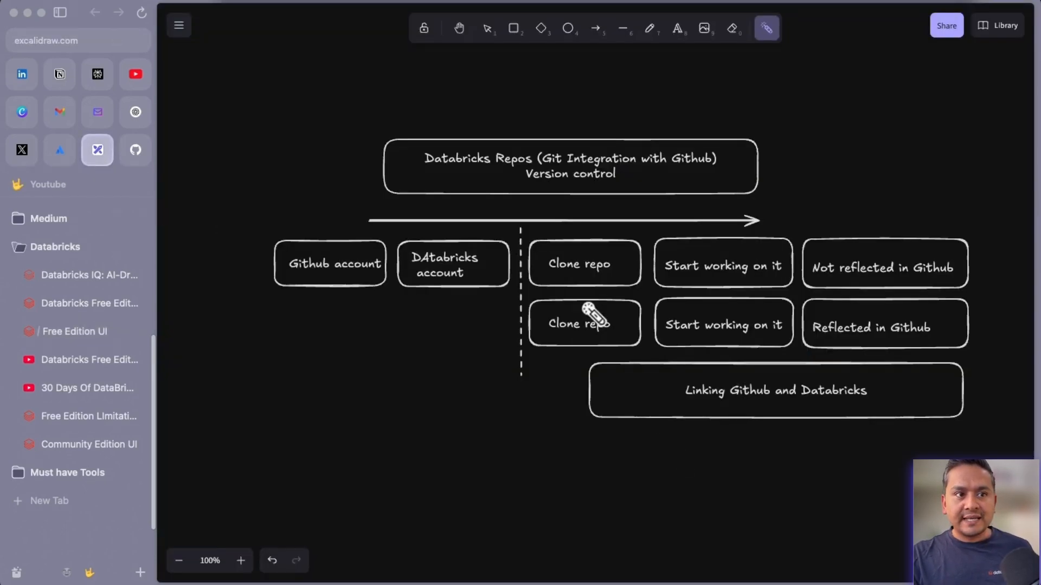
# Trace the 'Reflected' and 'Not reflected in Github' rows and the linking box, then return to Databricks.
pyautogui.moveTo(536, 322); pyautogui.dragTo(928, 328)
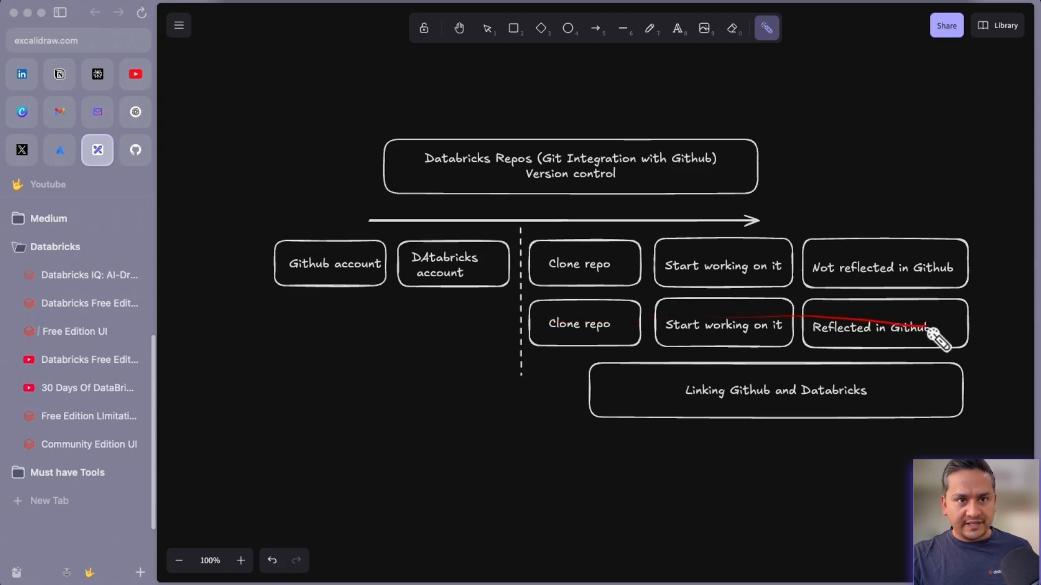
pyautogui.moveTo(536, 262); pyautogui.dragTo(867, 256)
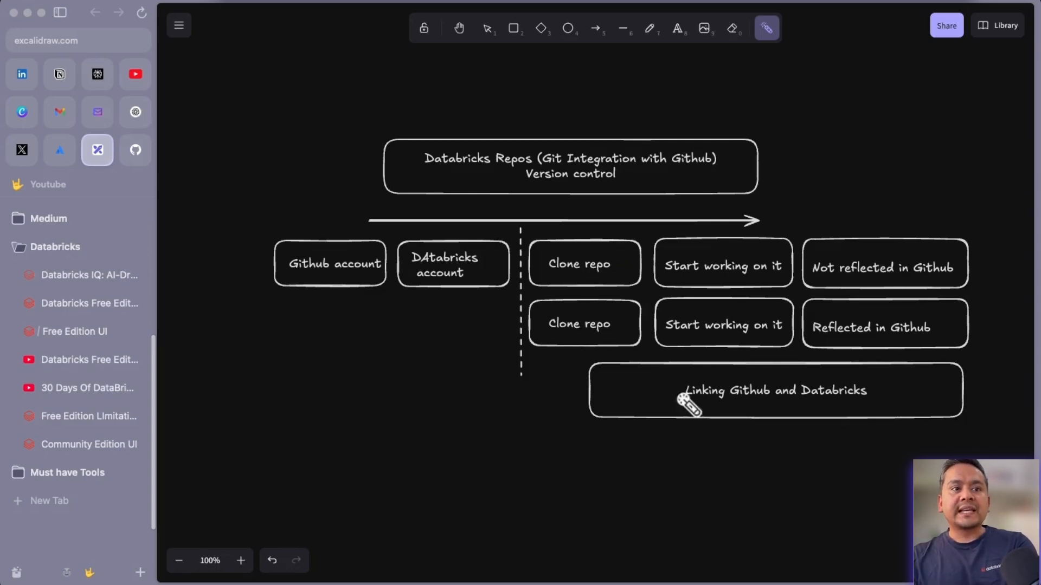
pyautogui.moveTo(794, 380)
pyautogui.mouseDown()
pyautogui.moveTo(755, 385)
pyautogui.moveTo(813, 441)
pyautogui.moveTo(775, 384)
pyautogui.mouseUp()
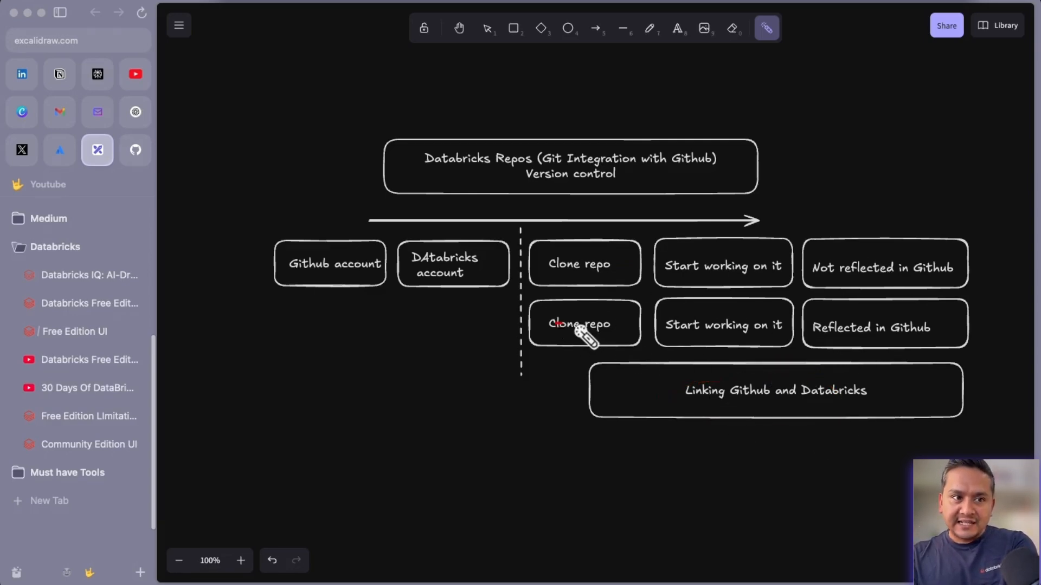
pyautogui.moveTo(586, 330); pyautogui.dragTo(878, 332)
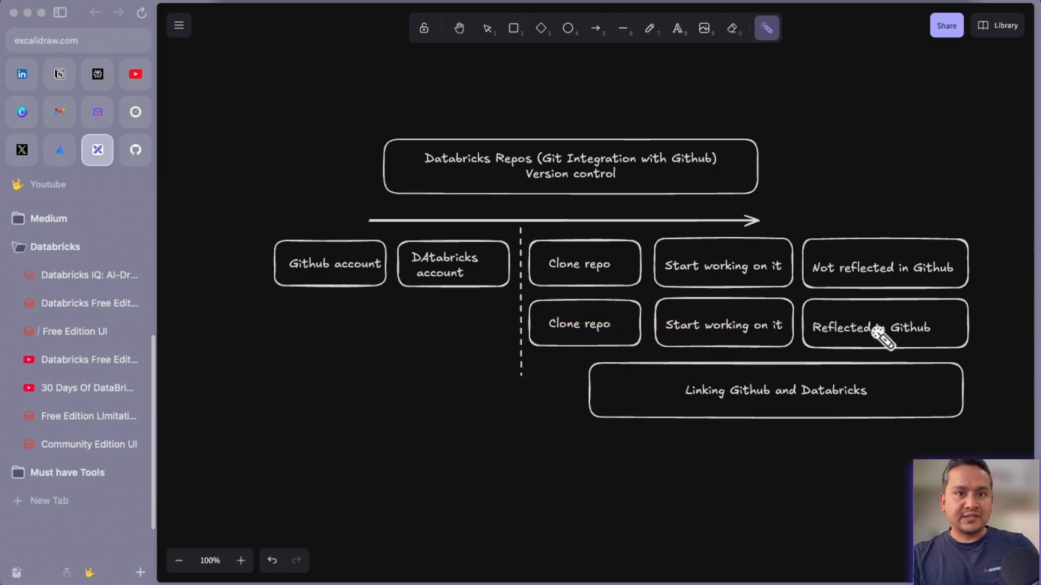
pyautogui.click(81, 333)
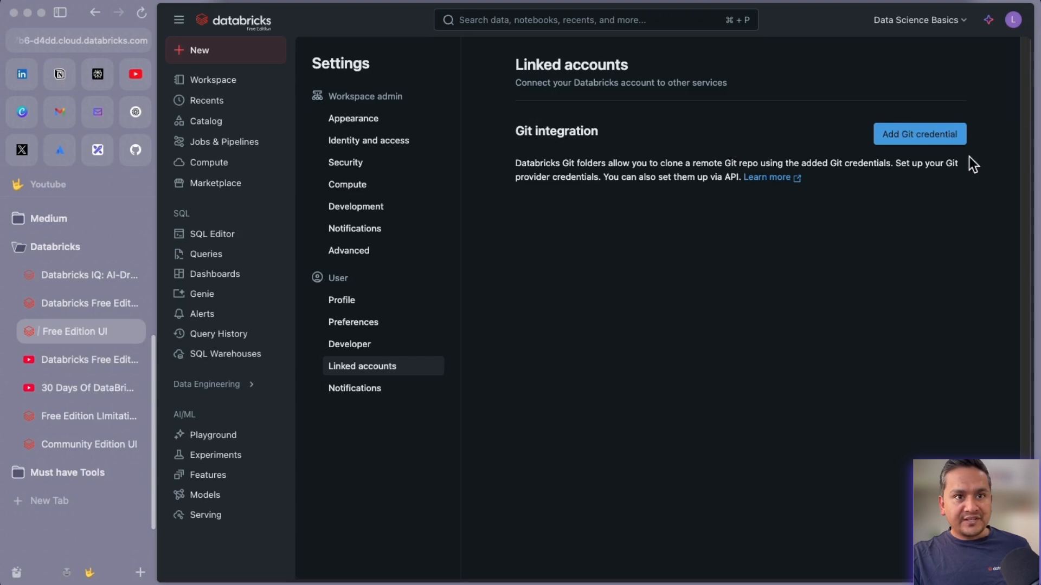
# Add a GitHub Git credential, select its nickname, and choose Personal access token authentication.
pyautogui.click(913, 138)
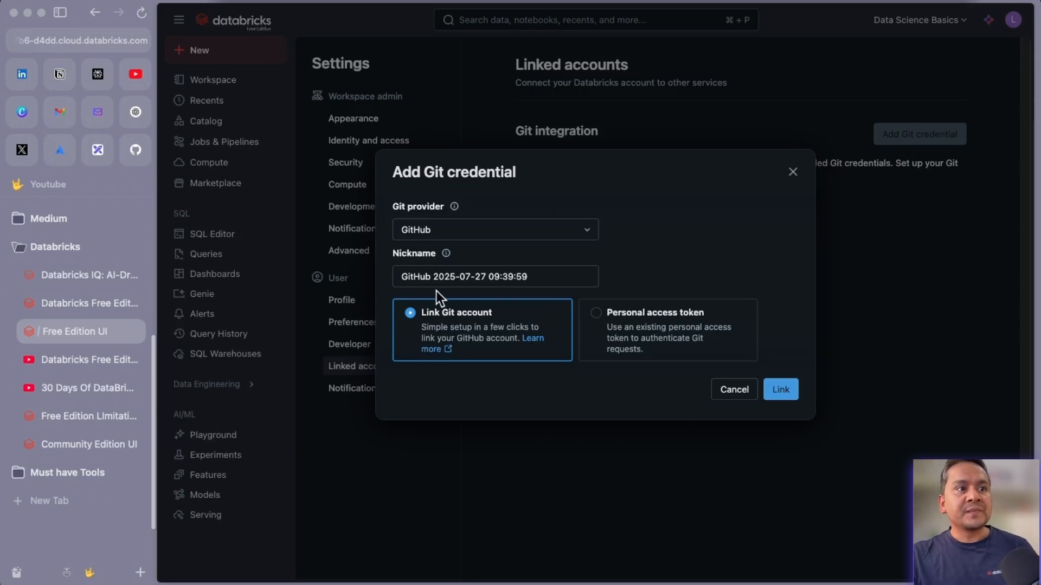
pyautogui.click(441, 231)
pyautogui.click(450, 252)
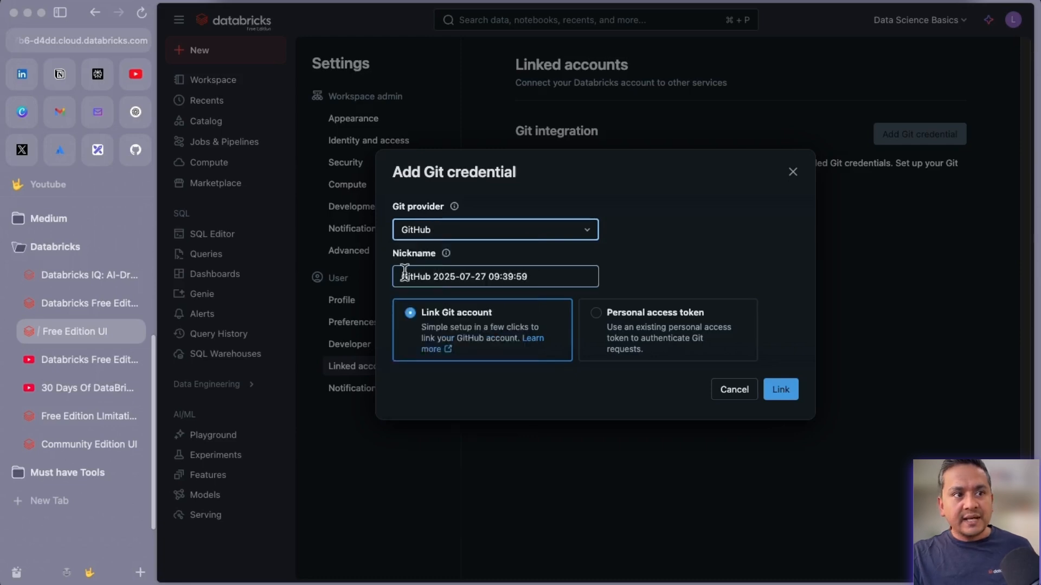
pyautogui.click(468, 276)
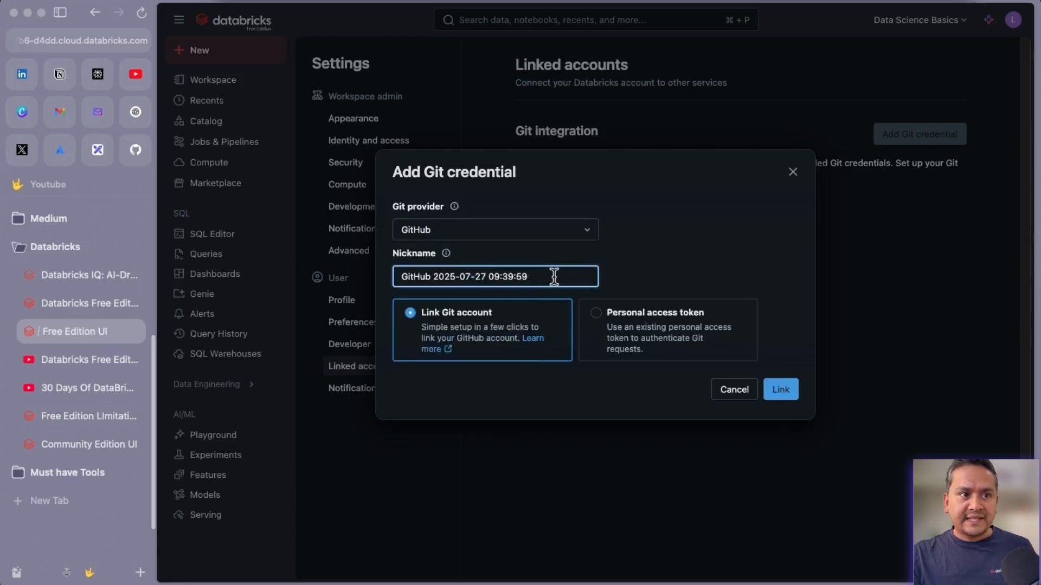
pyautogui.moveTo(553, 276); pyautogui.dragTo(392, 278)
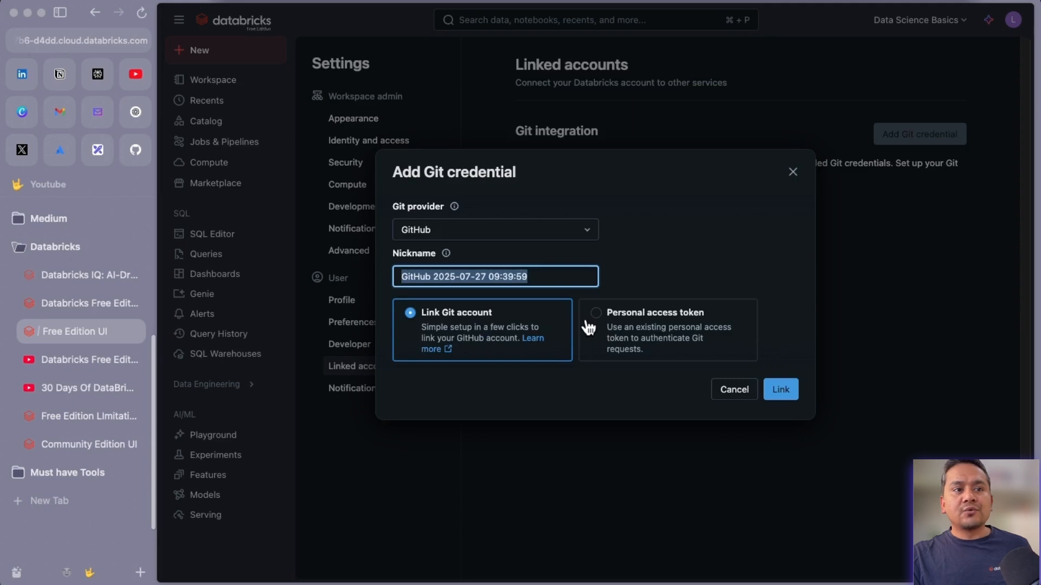
pyautogui.click(637, 325)
# Look over the username and token fields, then switch back to Link Git account.
pyautogui.click(474, 336)
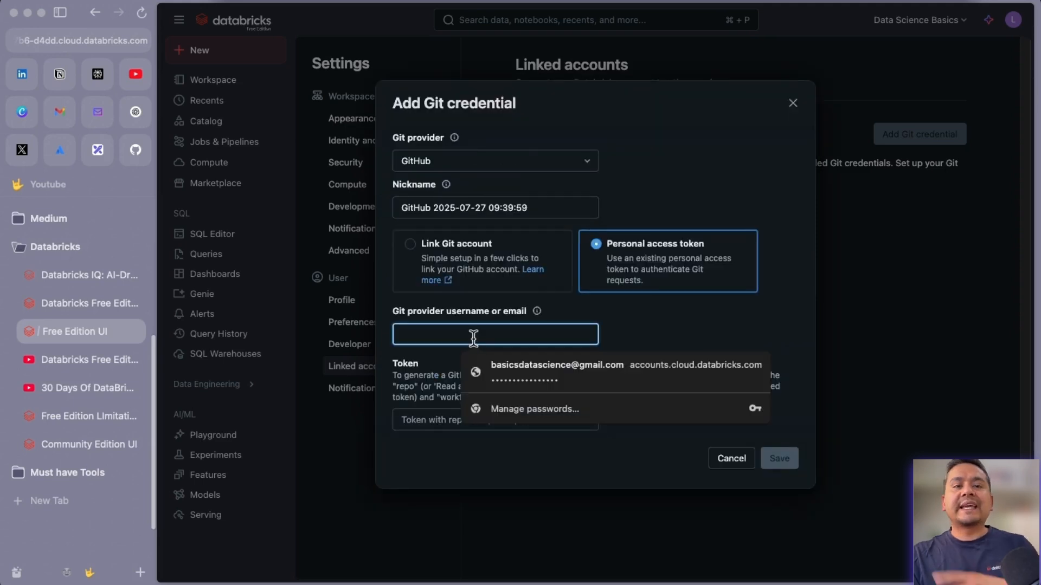
pyautogui.click(456, 455)
pyautogui.click(426, 420)
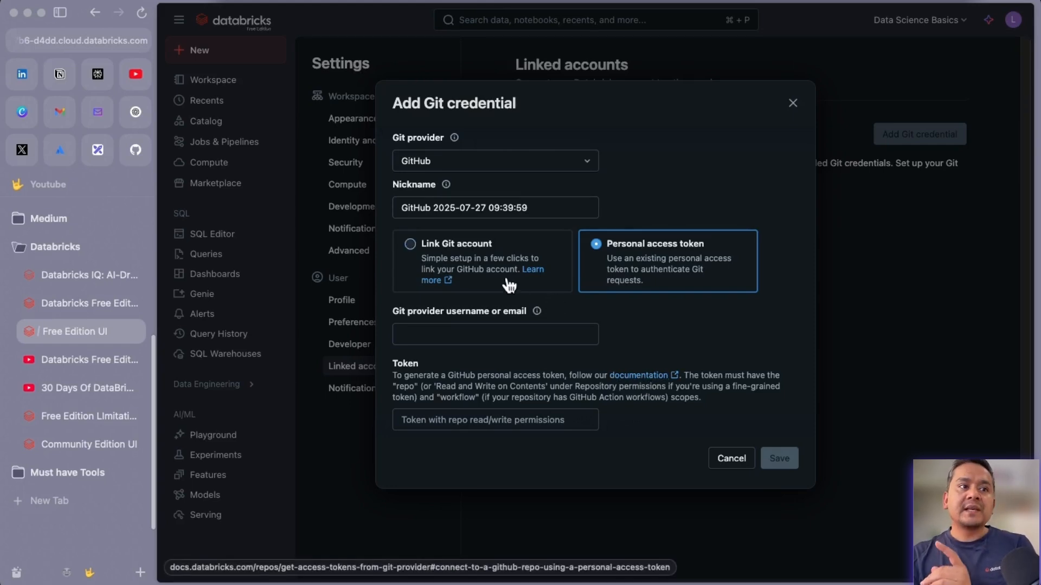
pyautogui.click(467, 254)
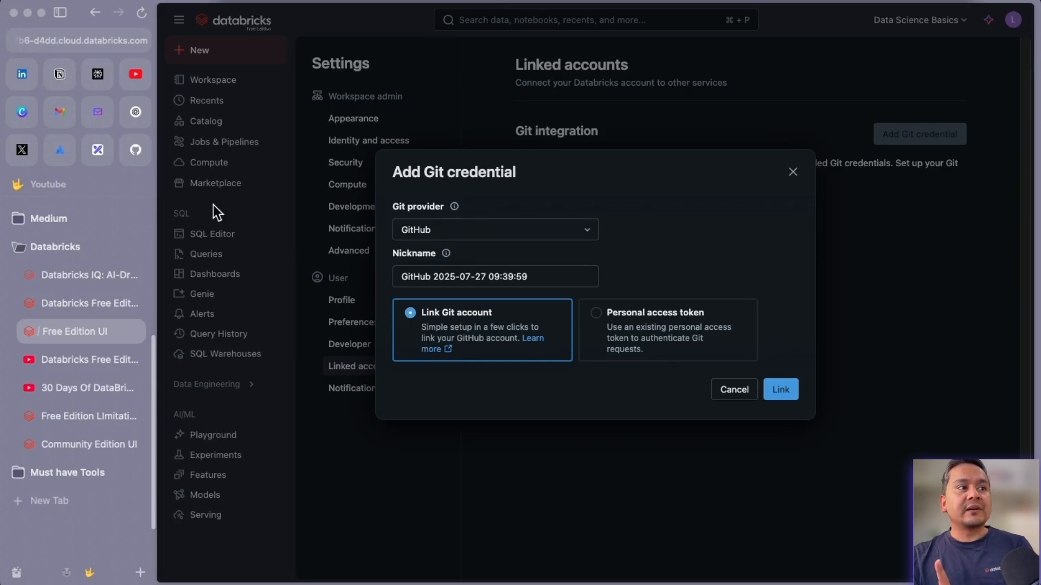
# Link the GitHub account and finish adding it as the default Git credential.
pyautogui.click(136, 152)
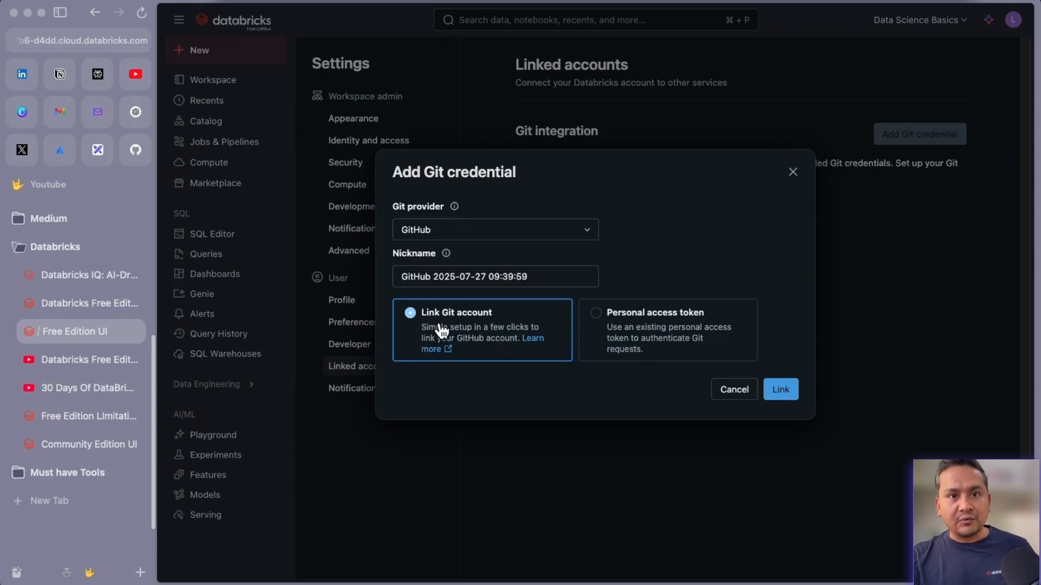
pyautogui.click(776, 394)
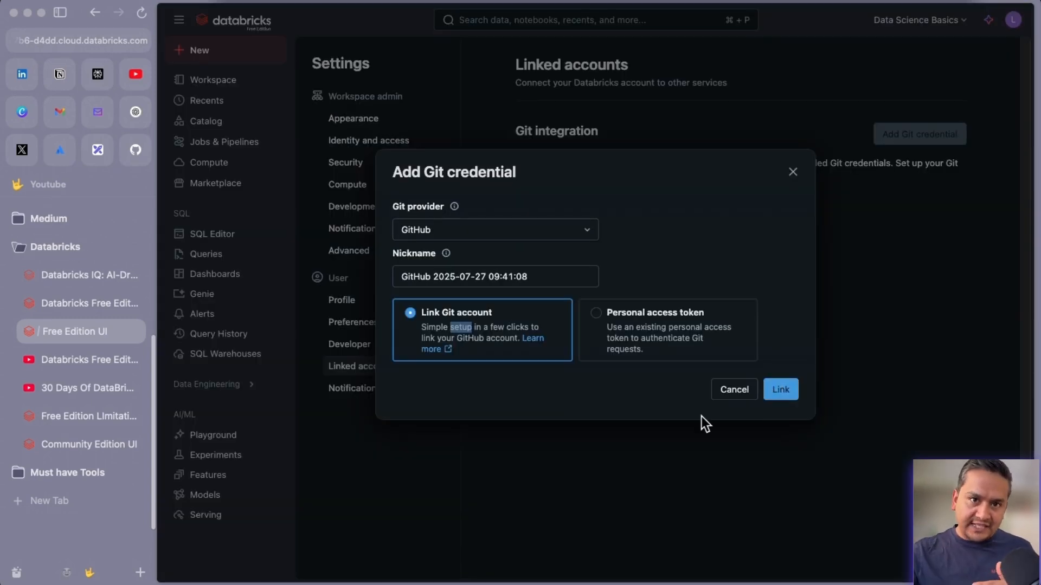
pyautogui.click(778, 393)
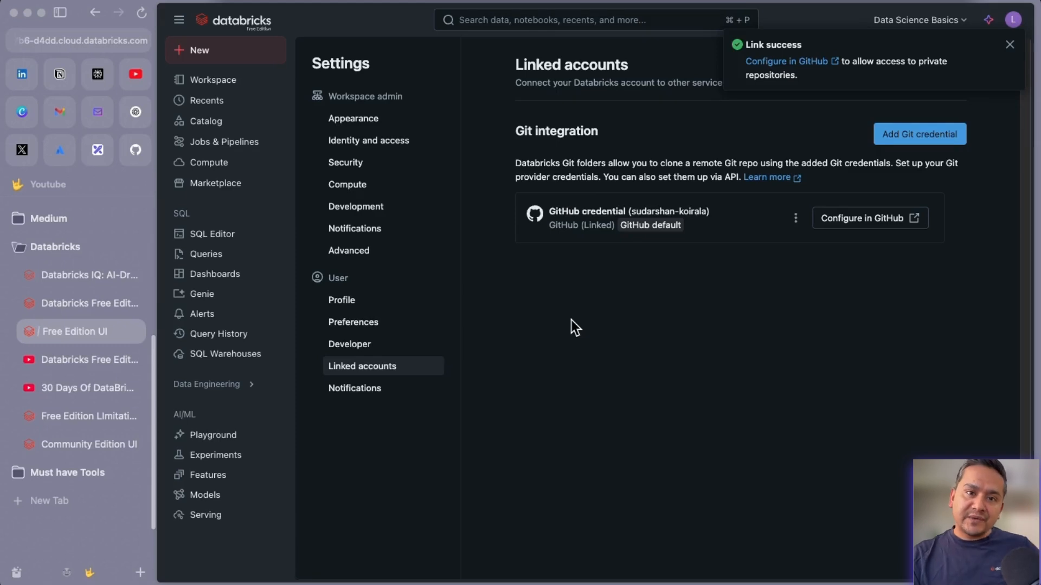
pyautogui.click(97, 150)
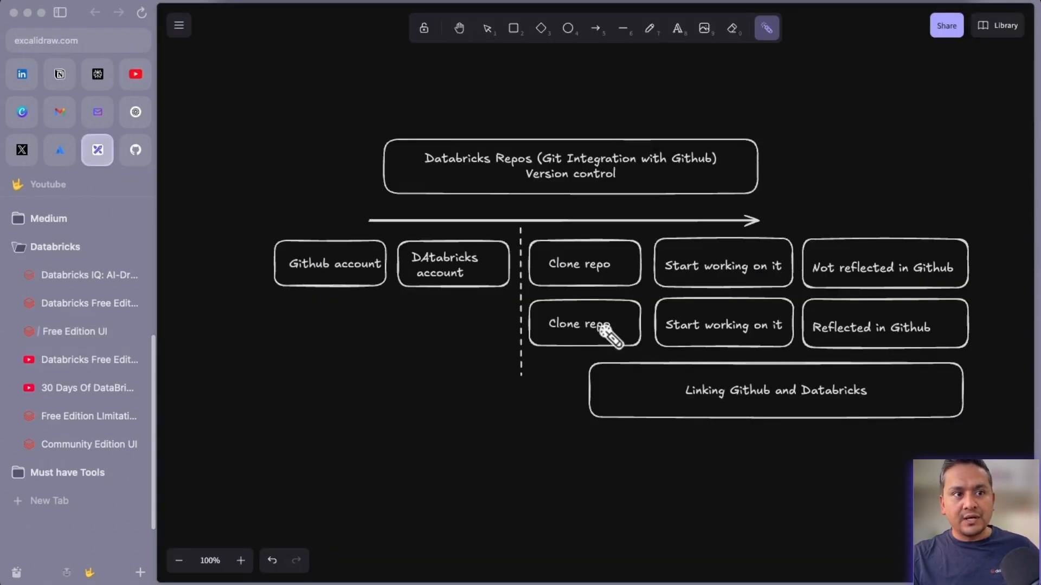
# Point out the linking step, the second Clone repo row and Reflected in Github, then return to Databricks.
pyautogui.moveTo(794, 388)
pyautogui.mouseDown()
pyautogui.moveTo(741, 367)
pyautogui.moveTo(671, 395)
pyautogui.moveTo(843, 407)
pyautogui.moveTo(761, 387)
pyautogui.mouseUp()
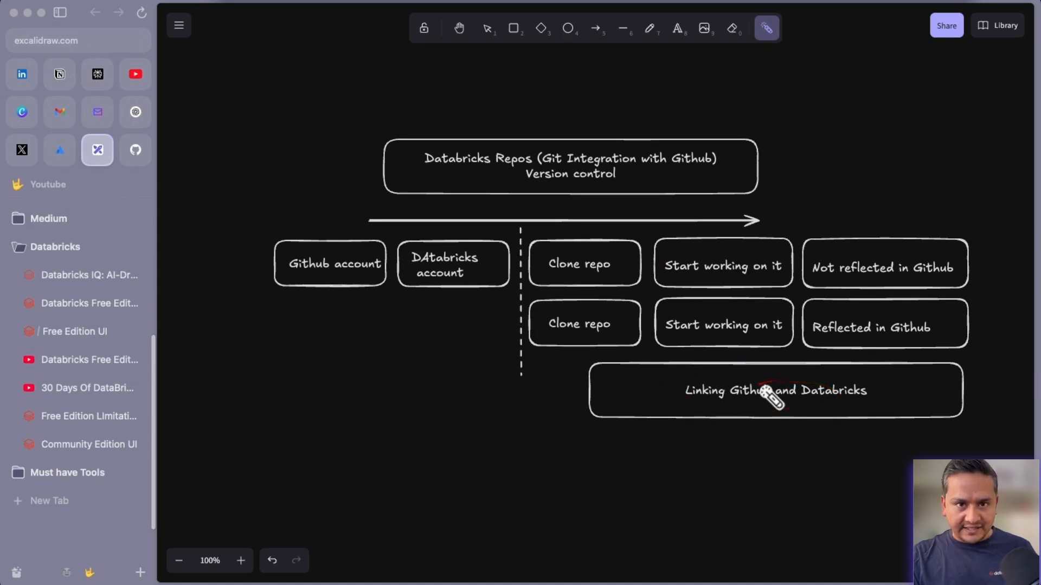
pyautogui.moveTo(531, 332); pyautogui.dragTo(771, 349)
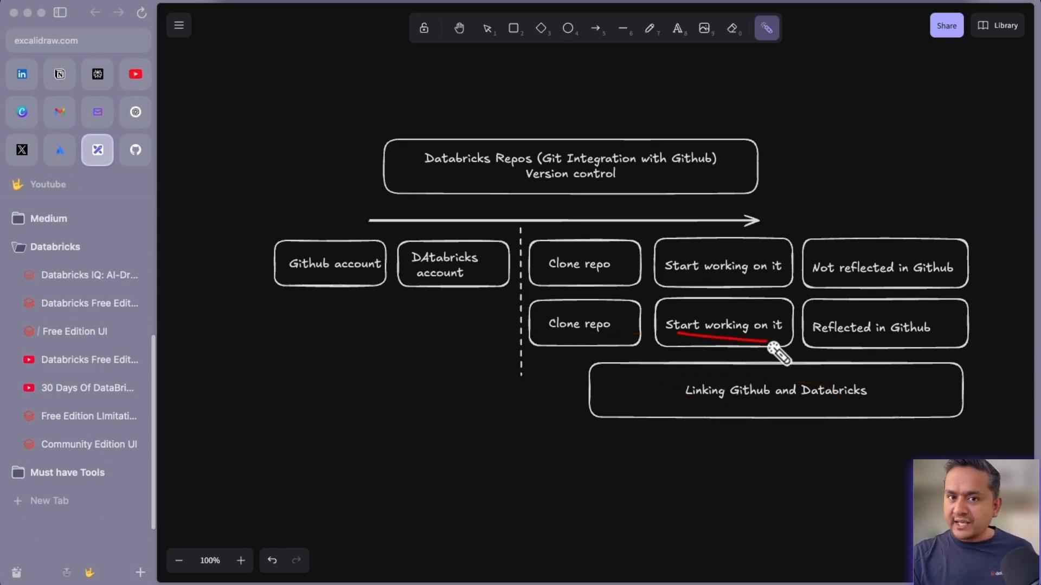
pyautogui.moveTo(930, 311)
pyautogui.mouseDown()
pyautogui.moveTo(810, 327)
pyautogui.moveTo(919, 349)
pyautogui.moveTo(919, 331)
pyautogui.mouseUp()
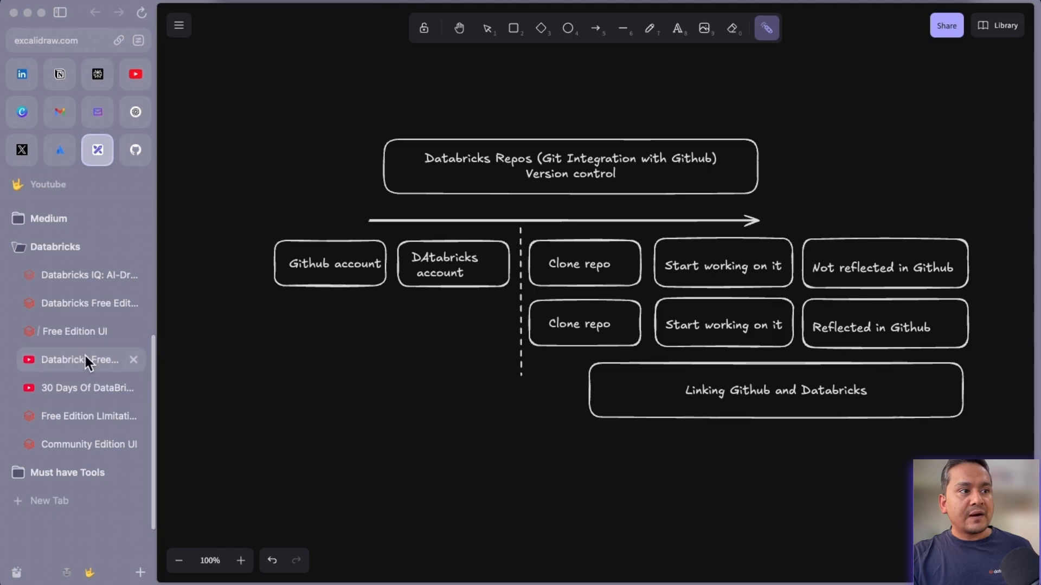
pyautogui.click(90, 332)
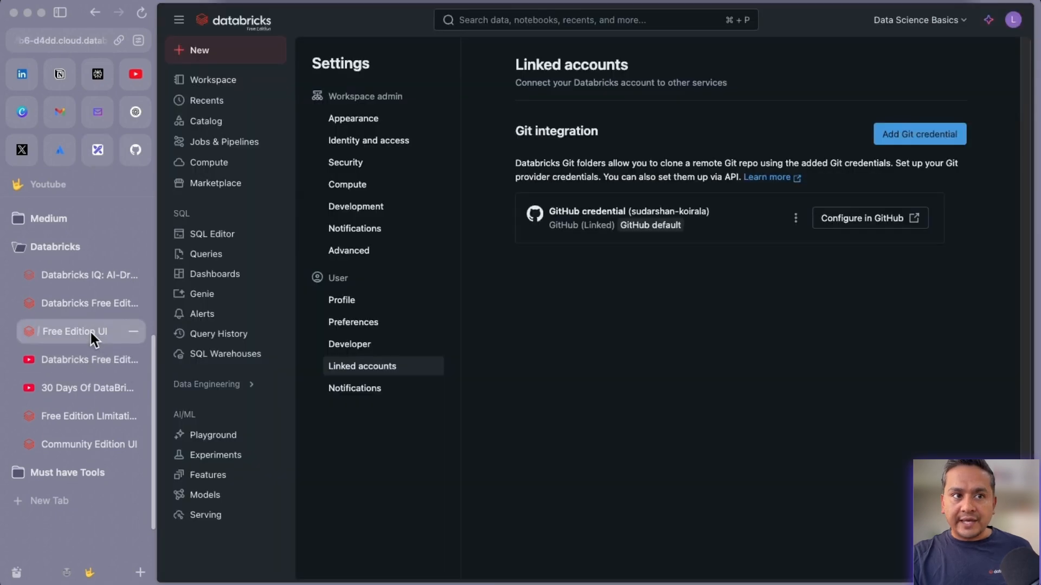
# Open test.py in databricks-tutorials, add print('Connecting to Github') on line 2, save and close it.
pyautogui.click(217, 82)
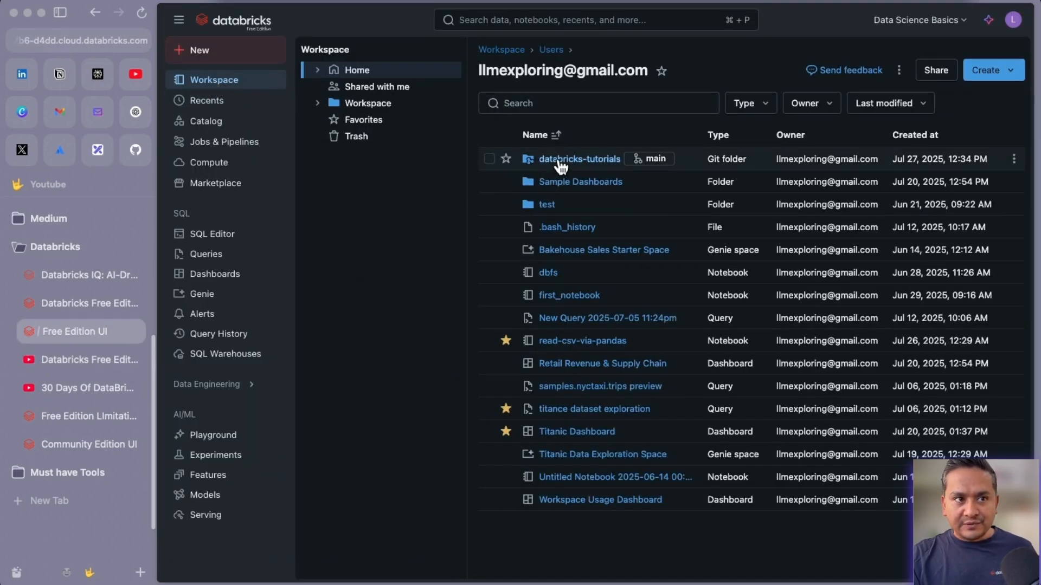
pyautogui.click(558, 162)
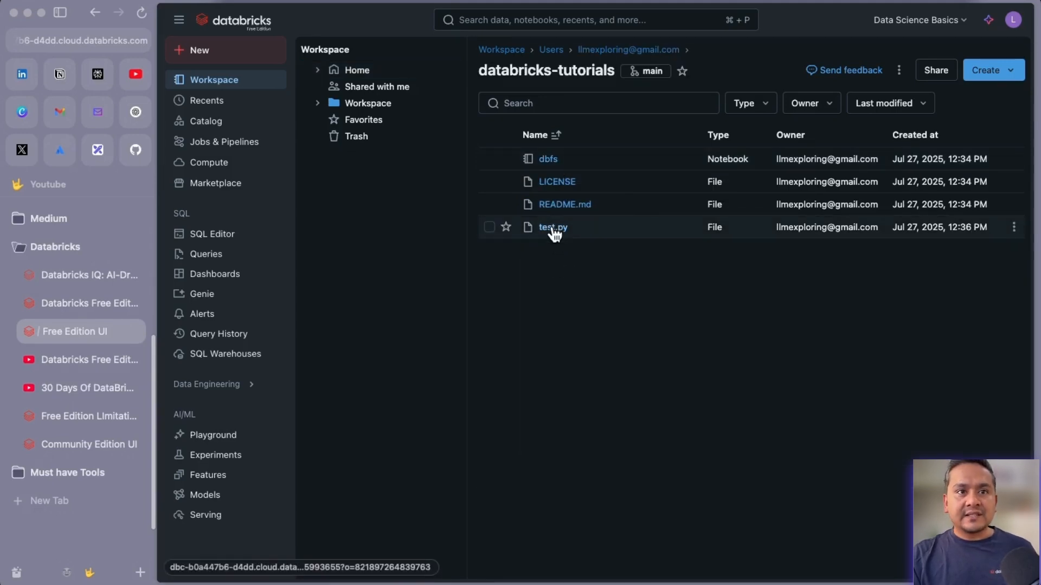
pyautogui.click(553, 229)
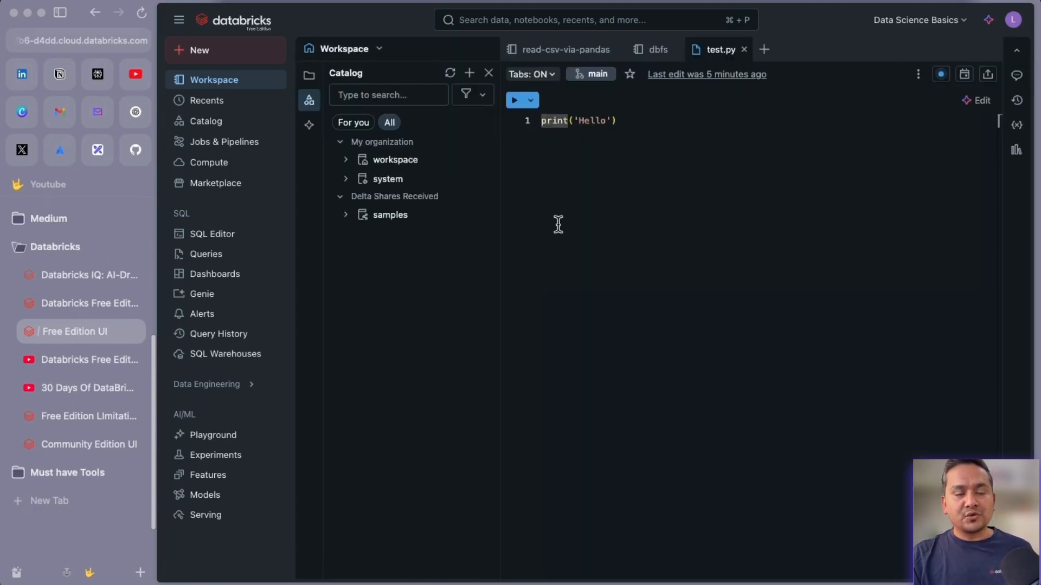
pyautogui.click(617, 119)
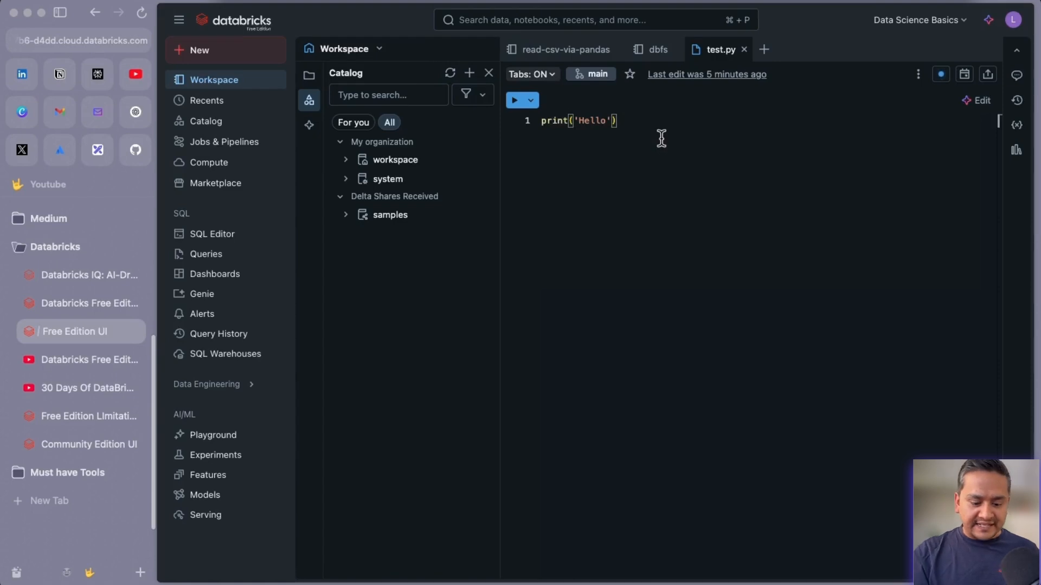
pyautogui.press('Return')
pyautogui.write('print')
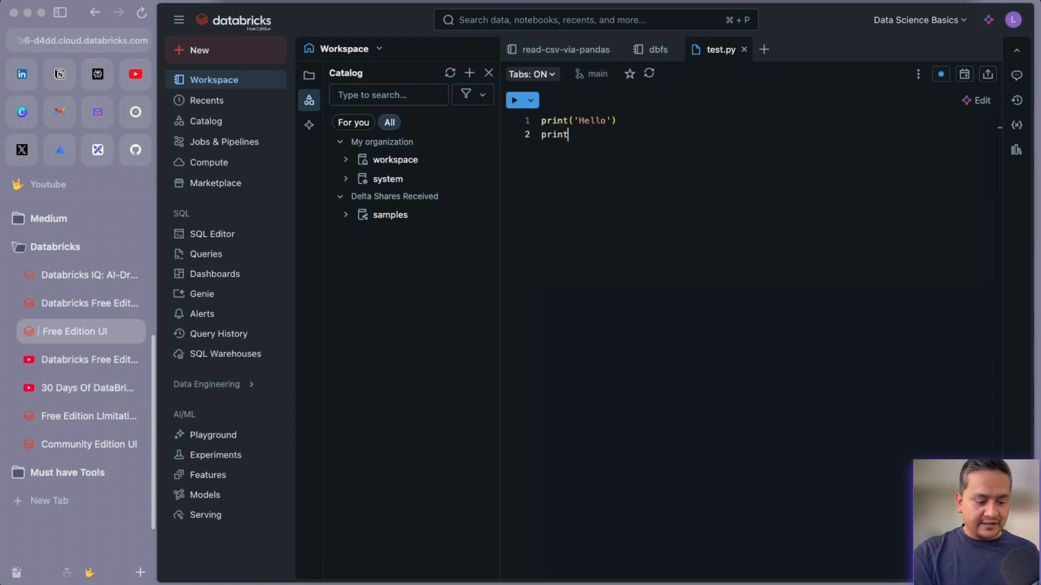
pyautogui.write("('Connecting to D")
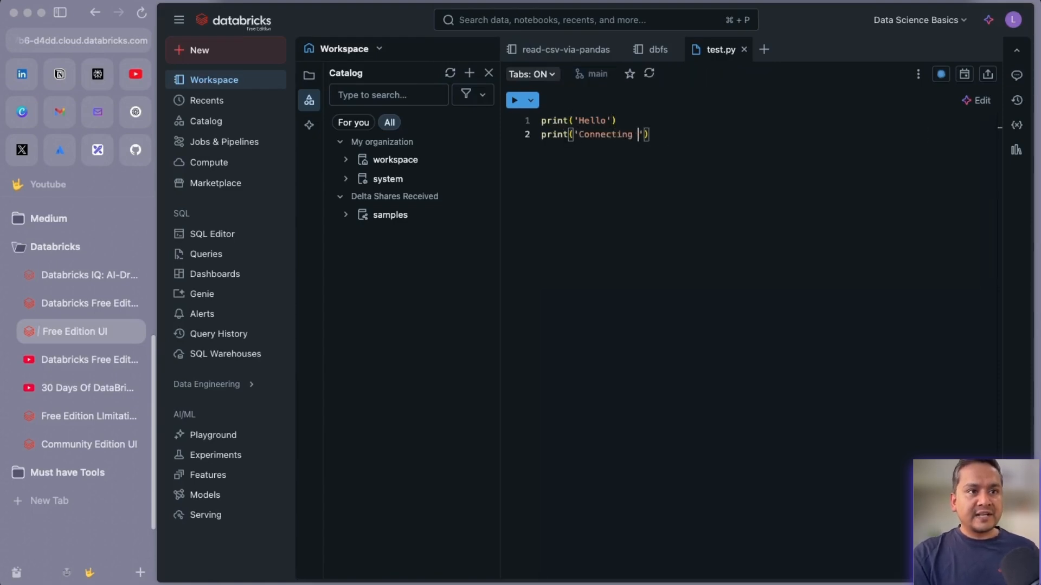
pyautogui.write('ithub')
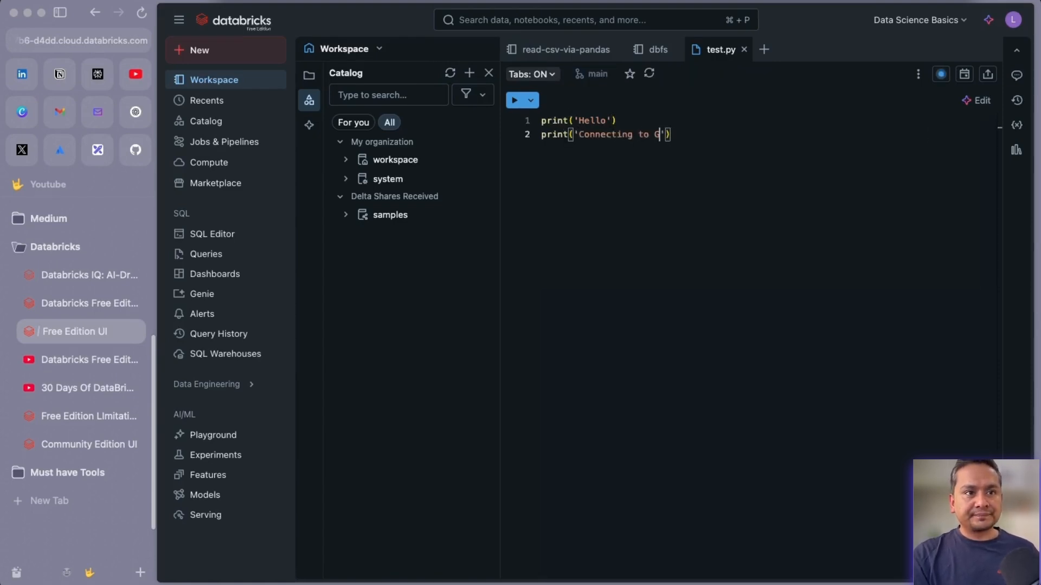
pyautogui.press('super+s')
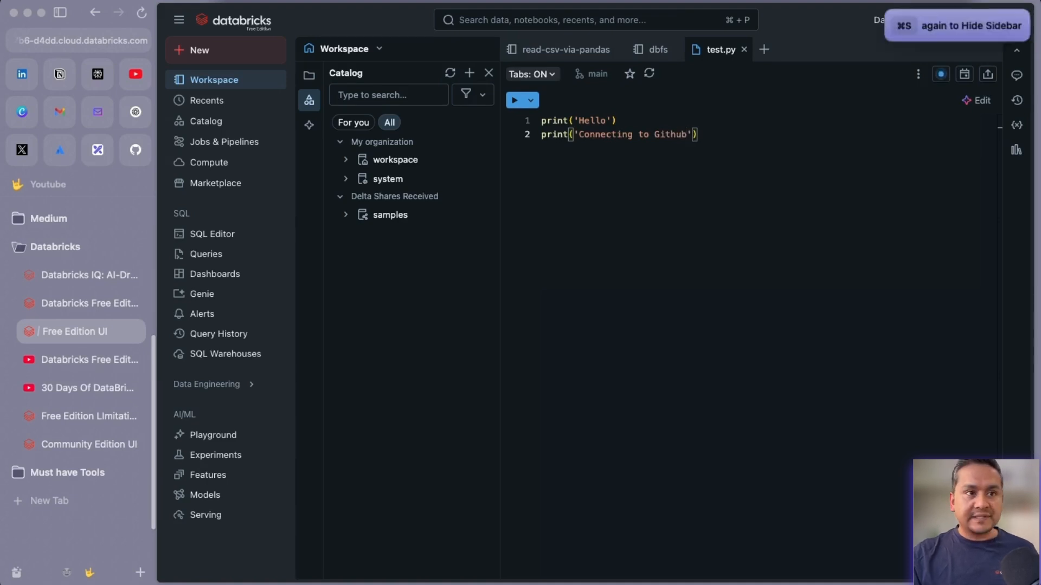
pyautogui.click(744, 49)
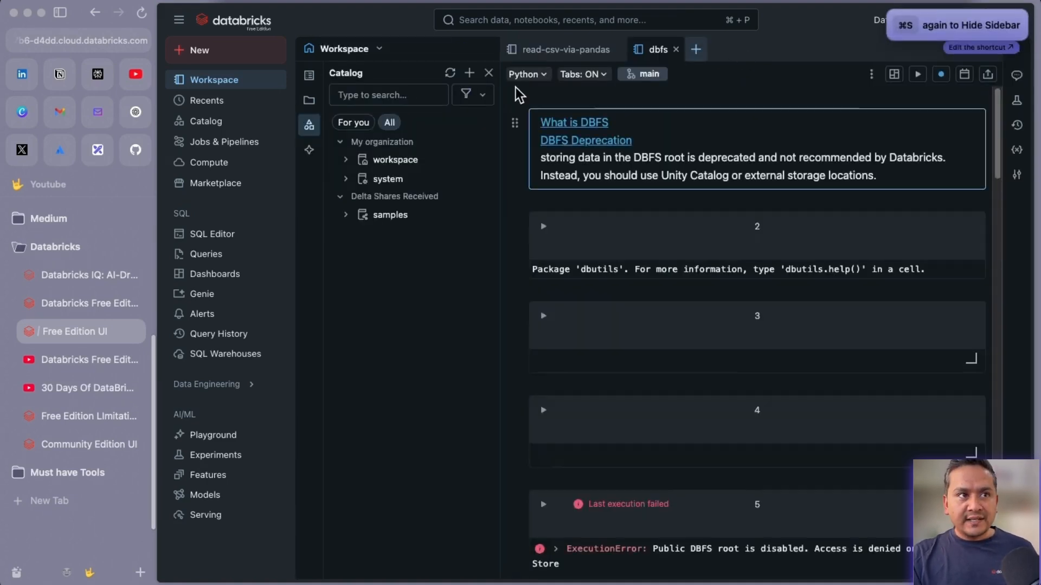
# Show the databricks-tutorials listing of dbfs, LICENSE, README.md and test.py via Workspace.
pyautogui.click(224, 87)
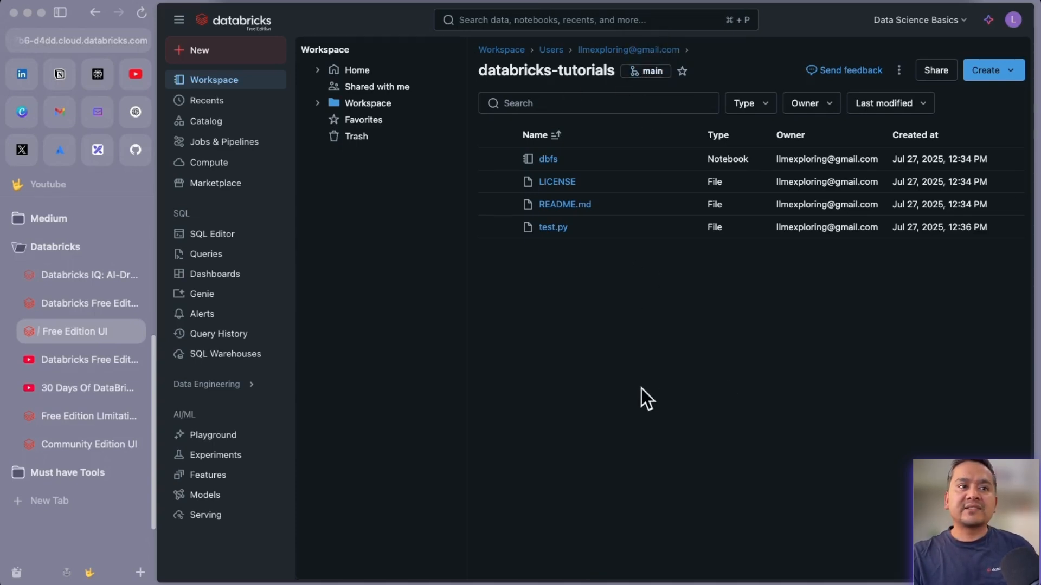
# Open the Git dialog from the main branch button, glance at branches and extra operations, then dismiss them.
pyautogui.click(644, 71)
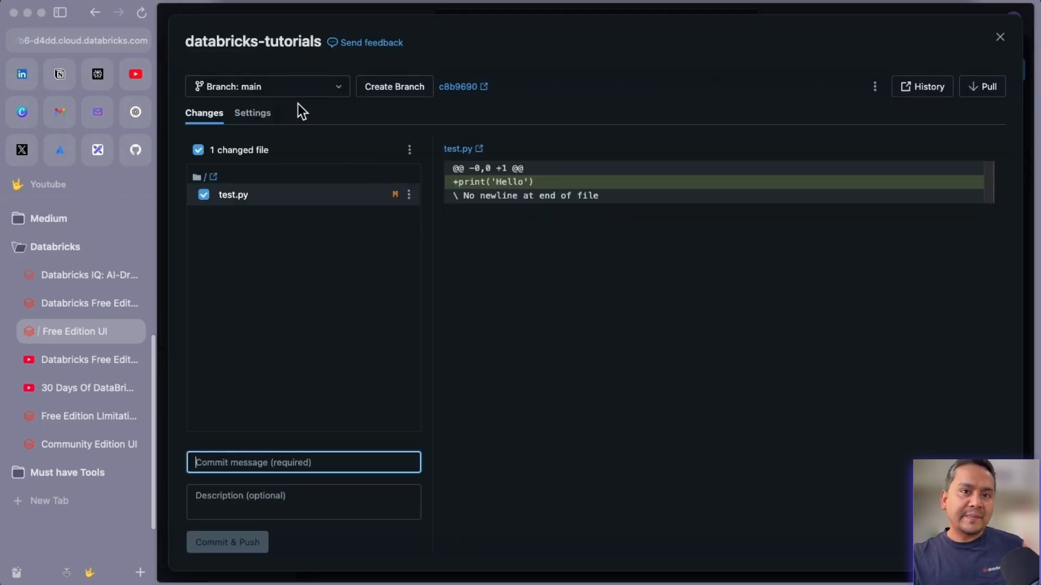
pyautogui.click(240, 90)
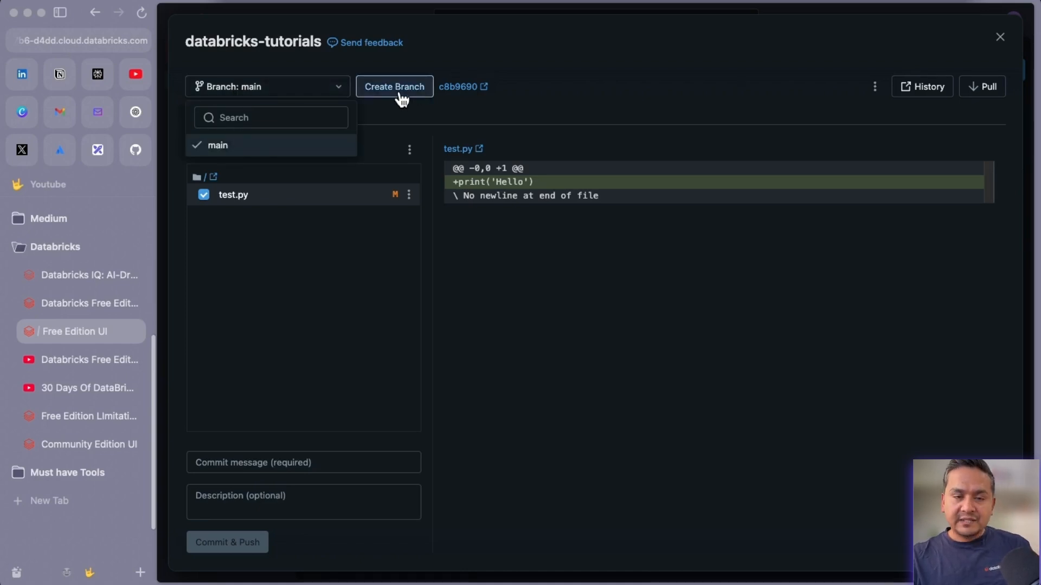
pyautogui.click(874, 91)
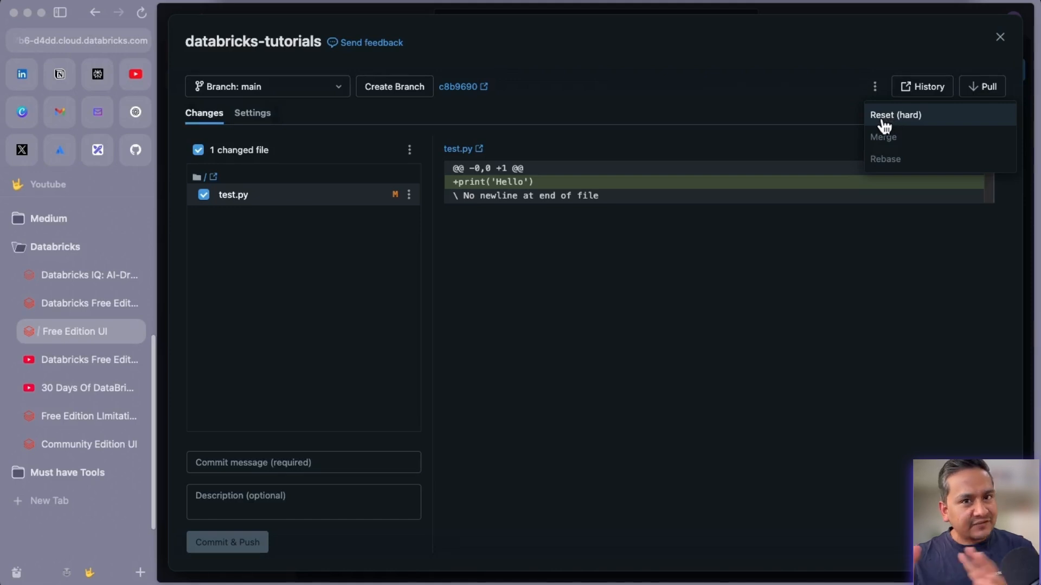
pyautogui.click(797, 74)
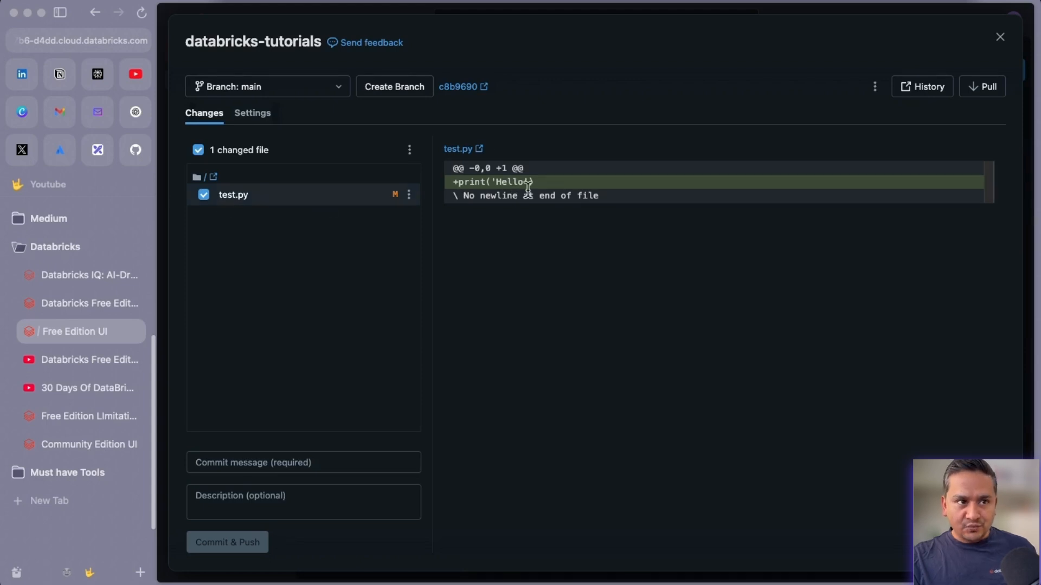
# Enter 'initial commit' as the commit message for test.py, leaving the description empty.
pyautogui.click(234, 466)
pyautogui.write('ini')
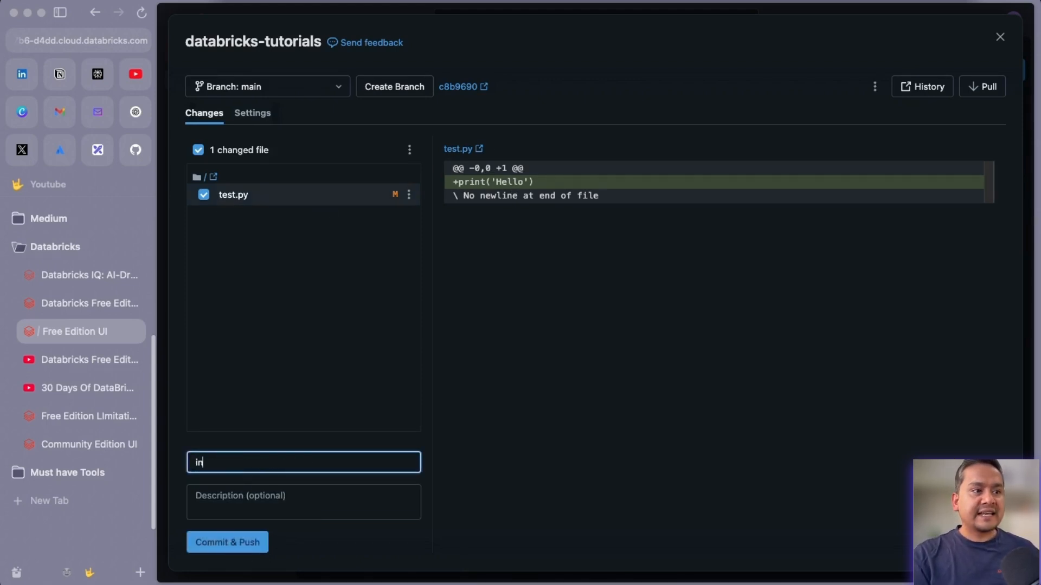
pyautogui.press('BackSpace')
pyautogui.press('BackSpace')
pyautogui.press('BackSpace')
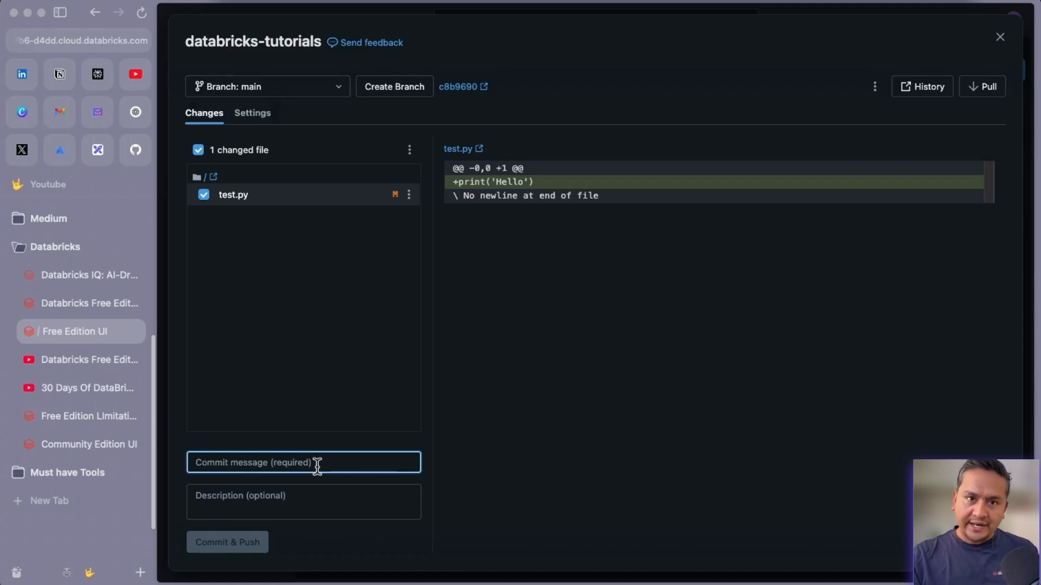
pyautogui.write('initial commit')
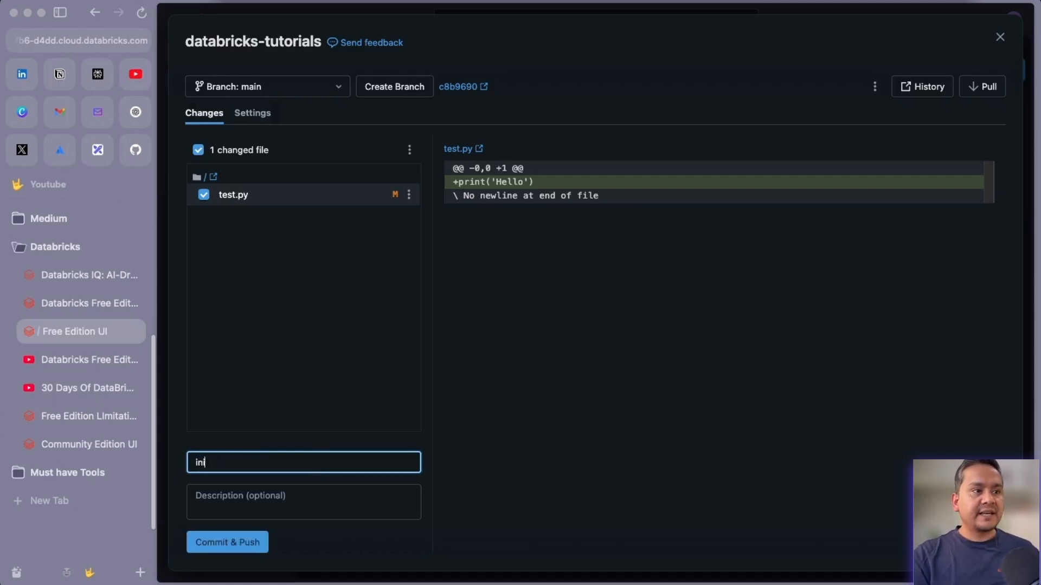
pyautogui.click(220, 508)
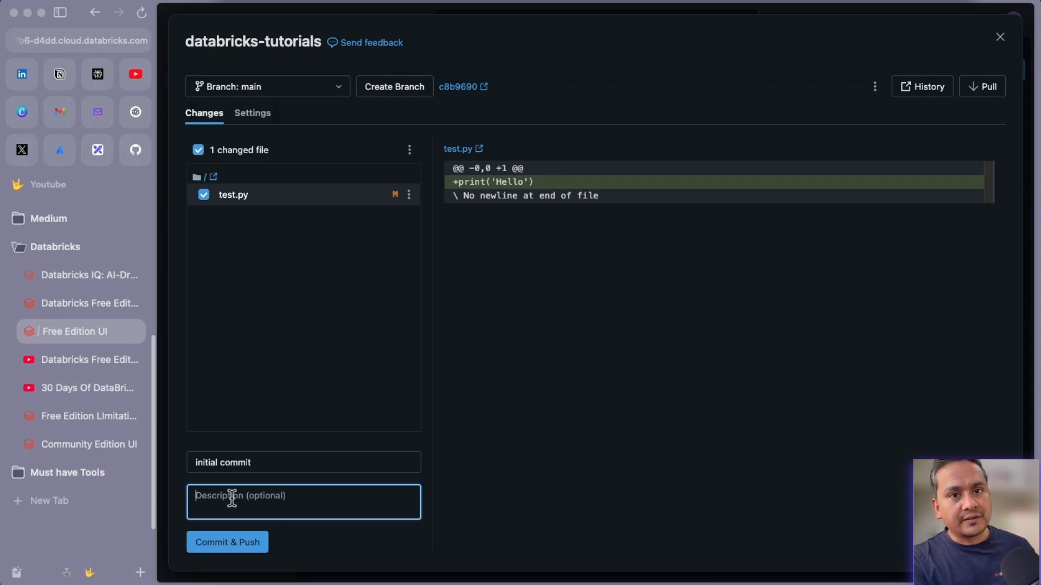
# Commit and push test.py to main as 6b612bf, then highlight the 'No changed files' message.
pyautogui.click(221, 543)
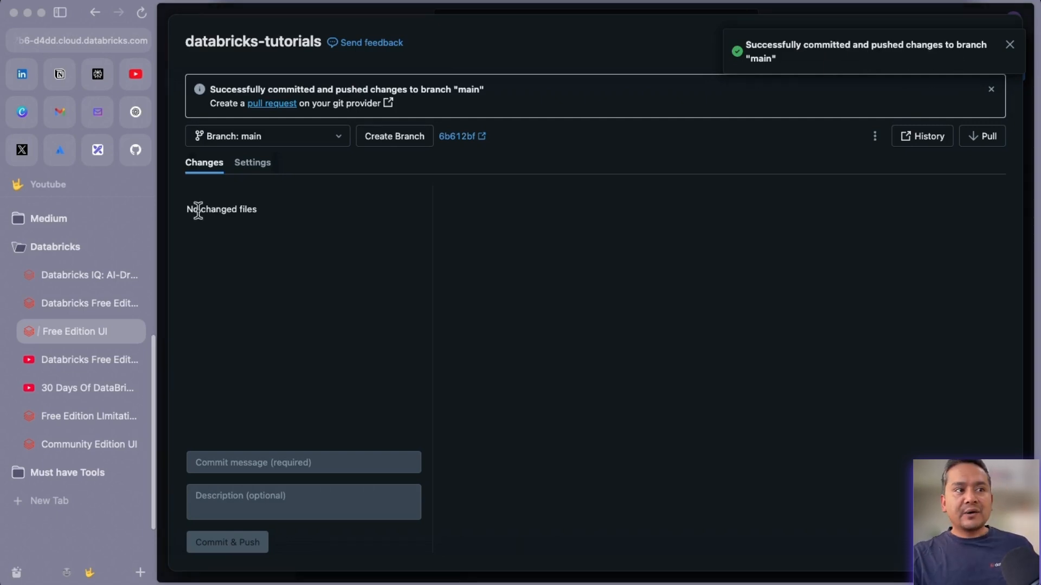
pyautogui.moveTo(185, 209); pyautogui.dragTo(274, 213)
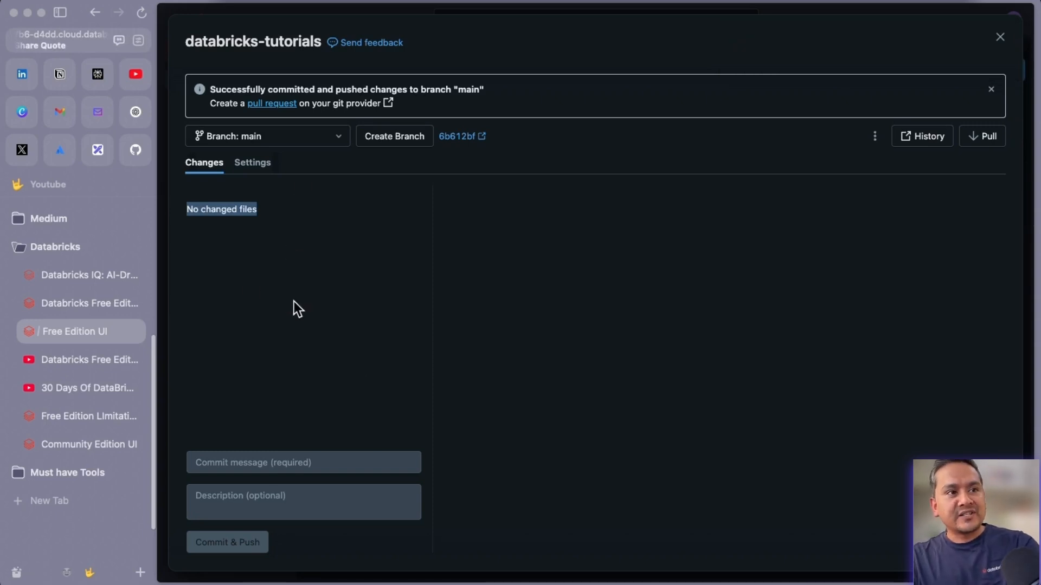
# Trace the diagram's 'Not reflected in Github' and 'Reflected in Github' paths, then go to the databricks-tutorials repo.
pyautogui.click(99, 149)
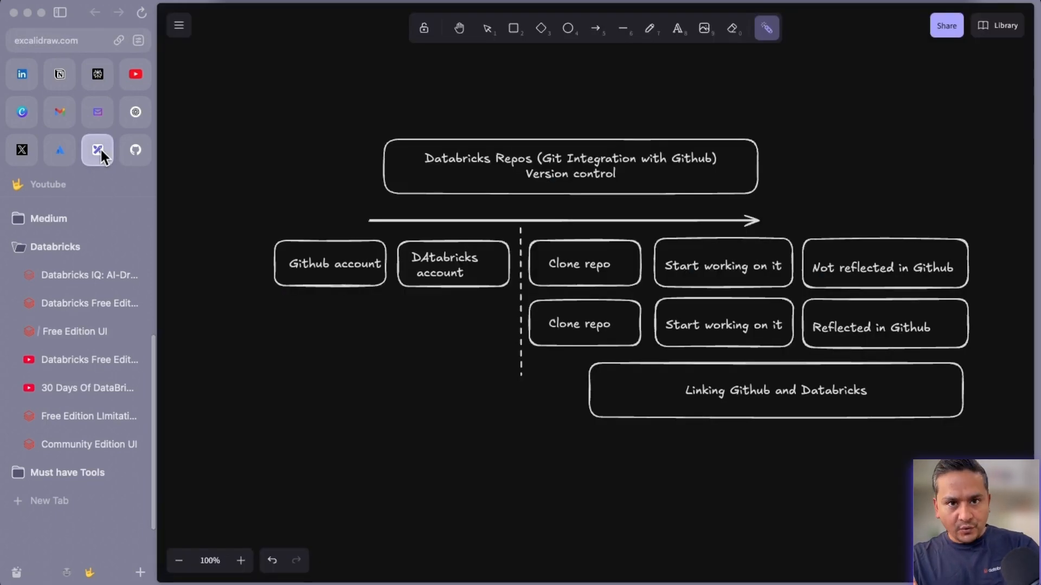
pyautogui.moveTo(539, 264); pyautogui.dragTo(909, 291)
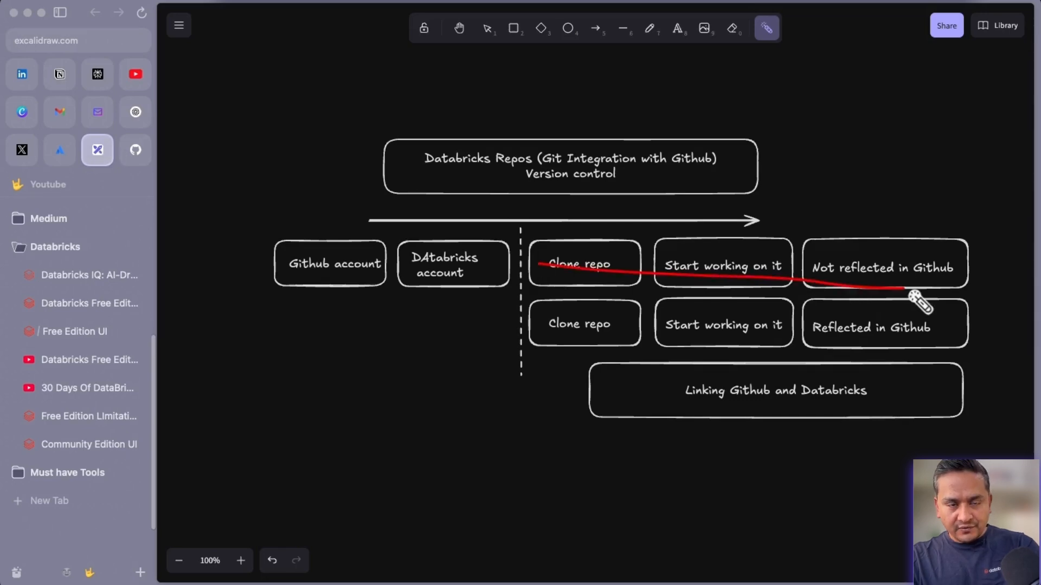
pyautogui.moveTo(604, 321); pyautogui.dragTo(854, 336)
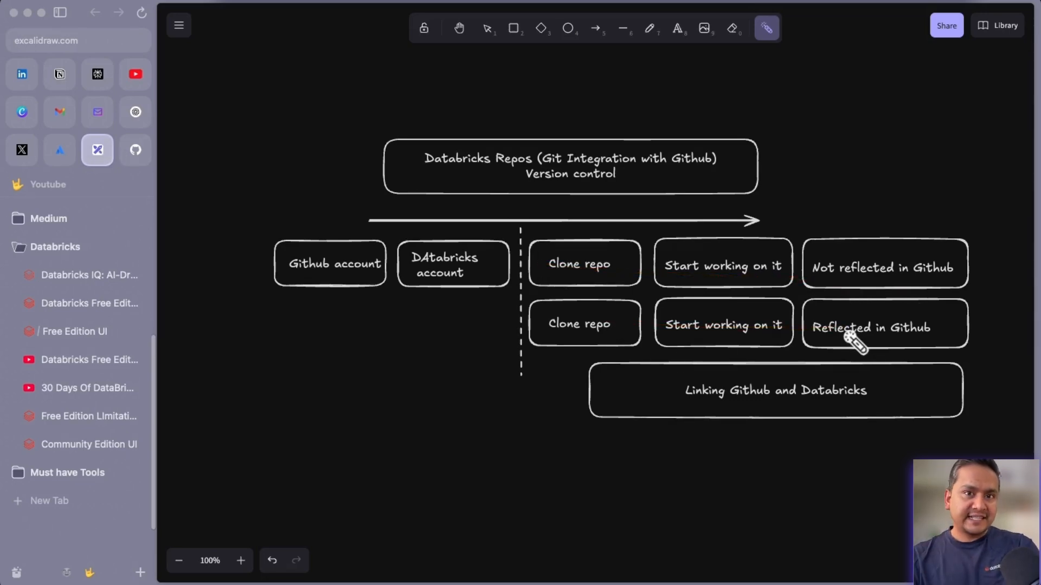
pyautogui.click(142, 155)
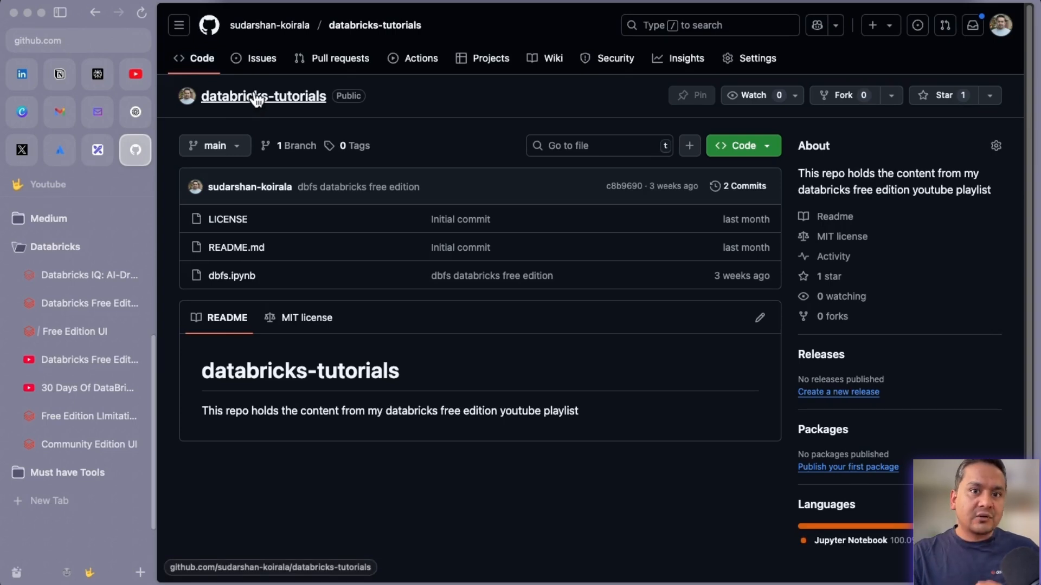
# Reload databricks-tutorials so test.py shows with 'initial commit' and the repo reaches 3 commits.
pyautogui.click(141, 13)
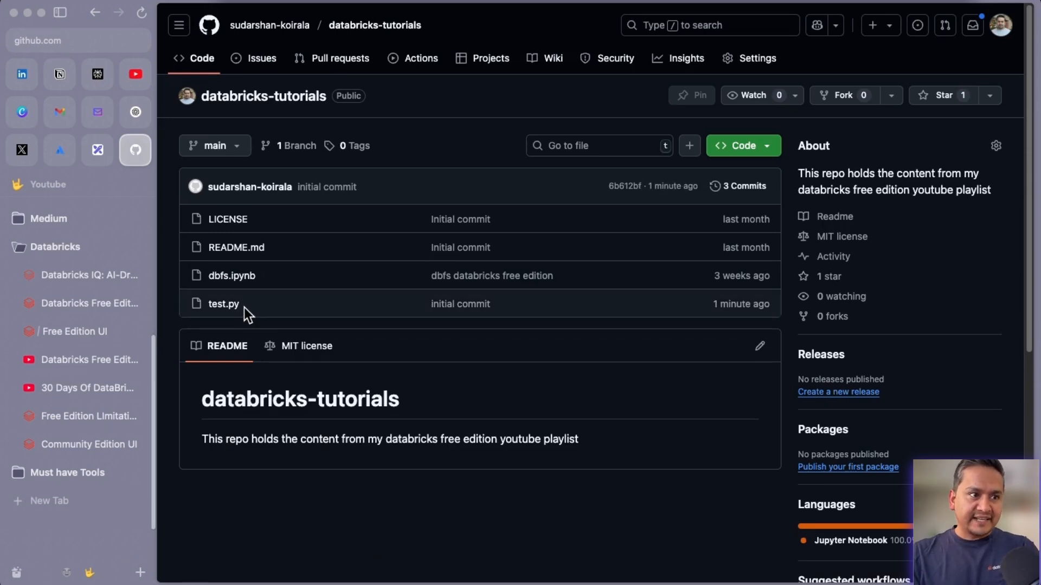
# Add a period after 'playlist' in README.md and commit it to main as 'Update README.md'.
pyautogui.click(763, 350)
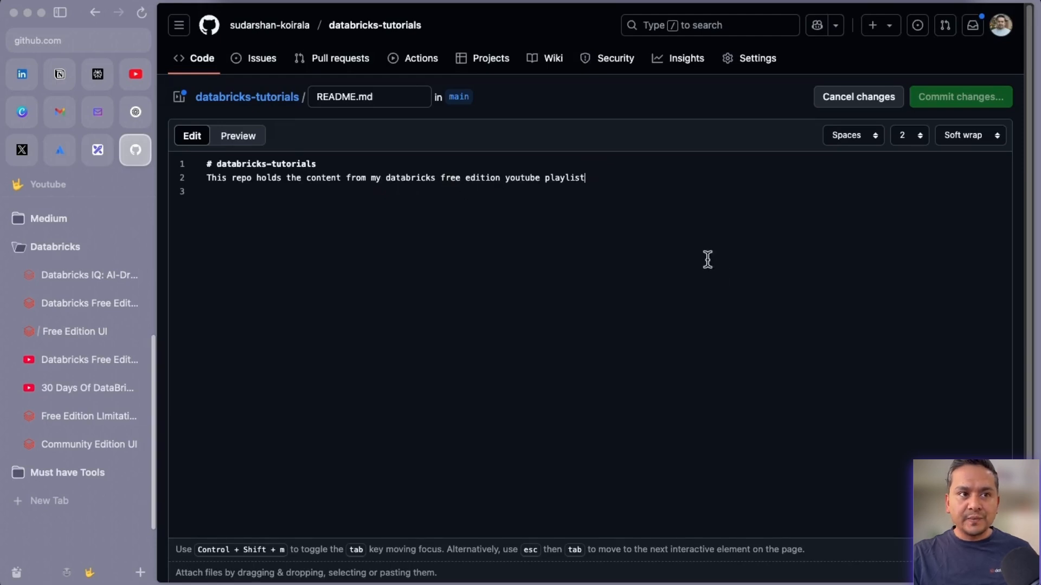
pyautogui.write('.')
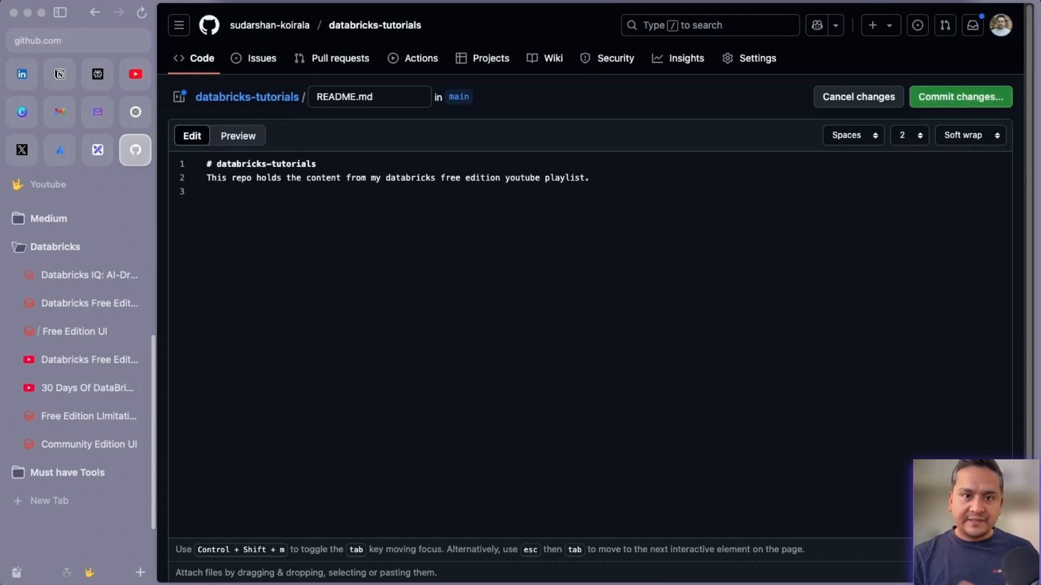
pyautogui.click(934, 105)
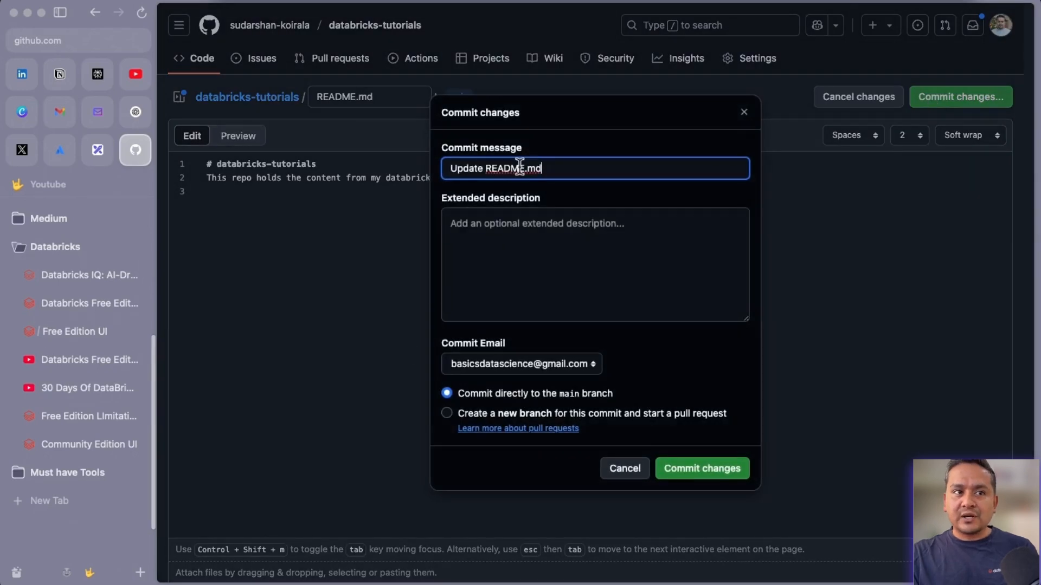
pyautogui.click(721, 472)
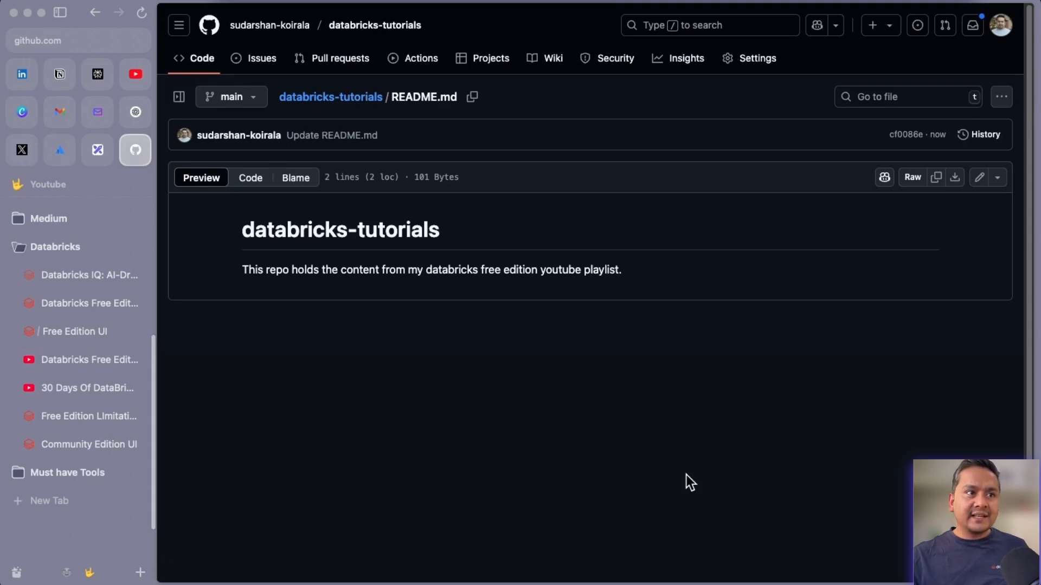
pyautogui.click(352, 98)
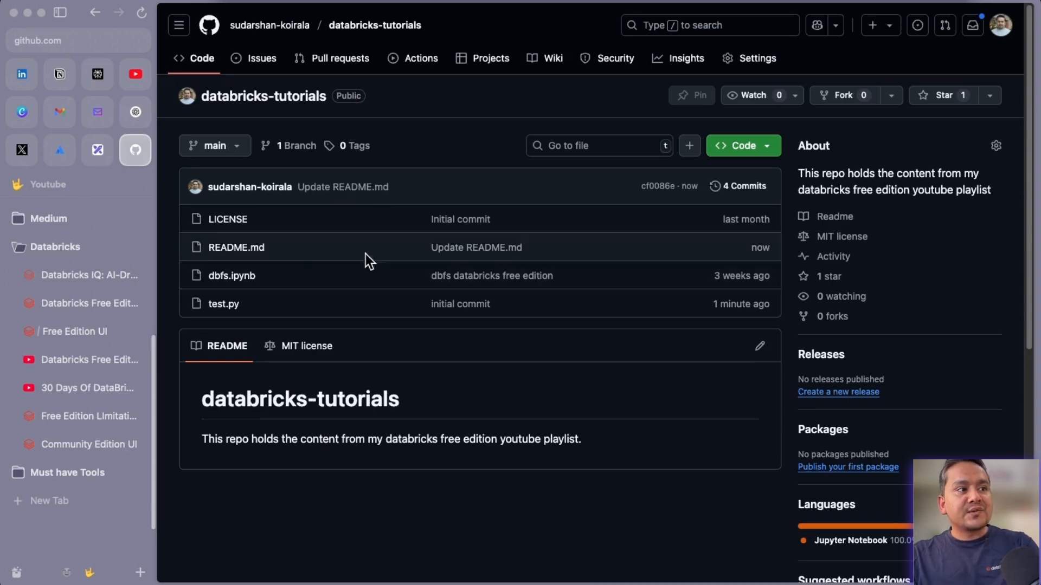
# Back in Databricks, reload the workspace, open README.md, and show the Git panel's one incoming commit.
pyautogui.click(85, 339)
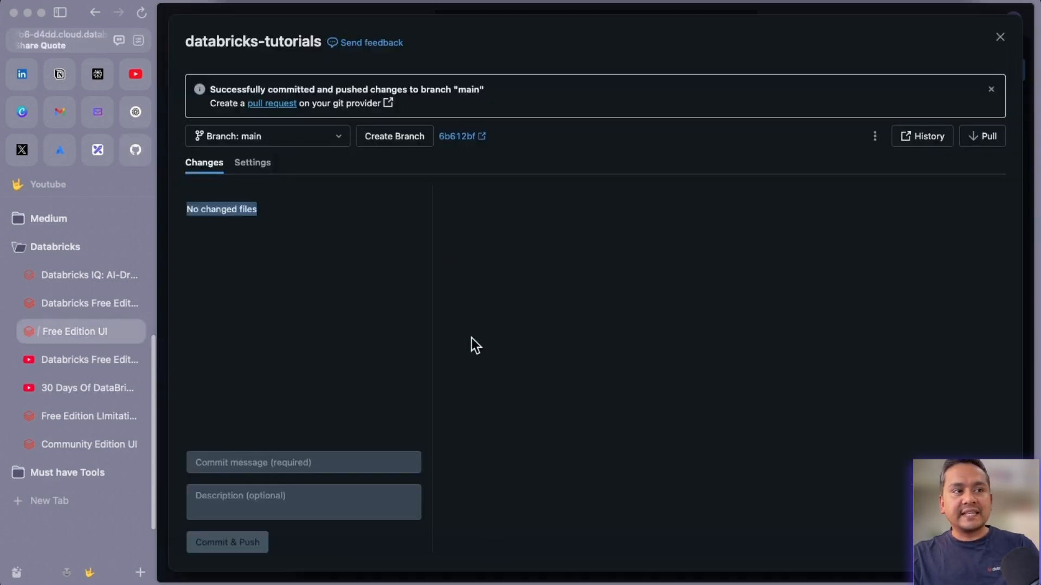
pyautogui.press('Escape')
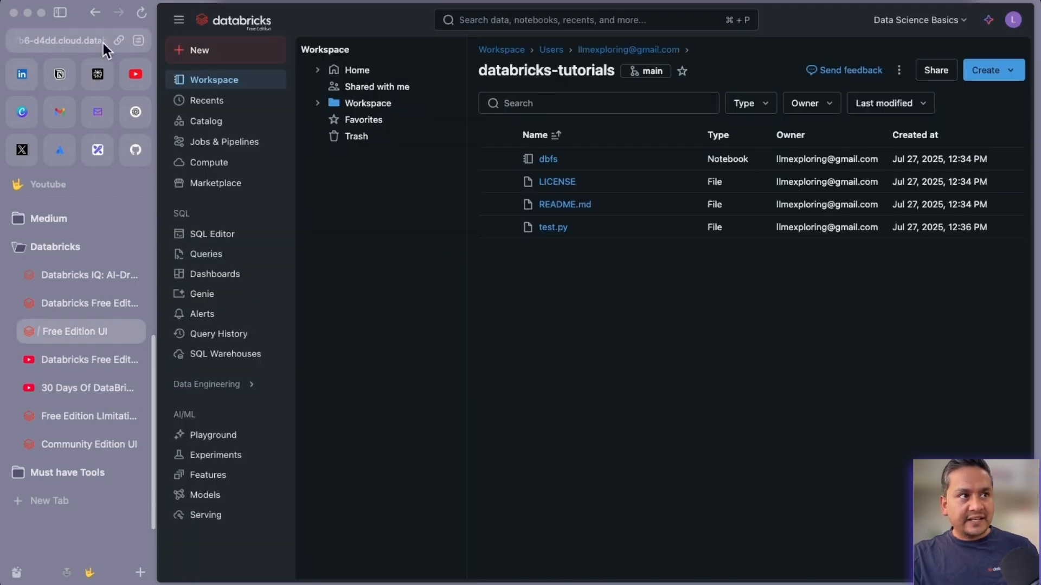
pyautogui.click(145, 12)
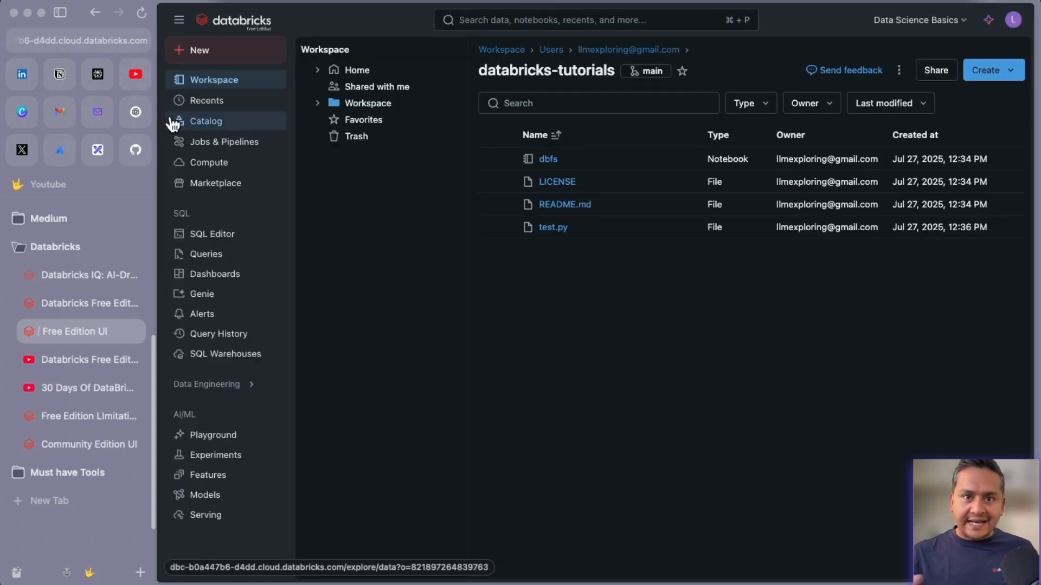
pyautogui.click(566, 205)
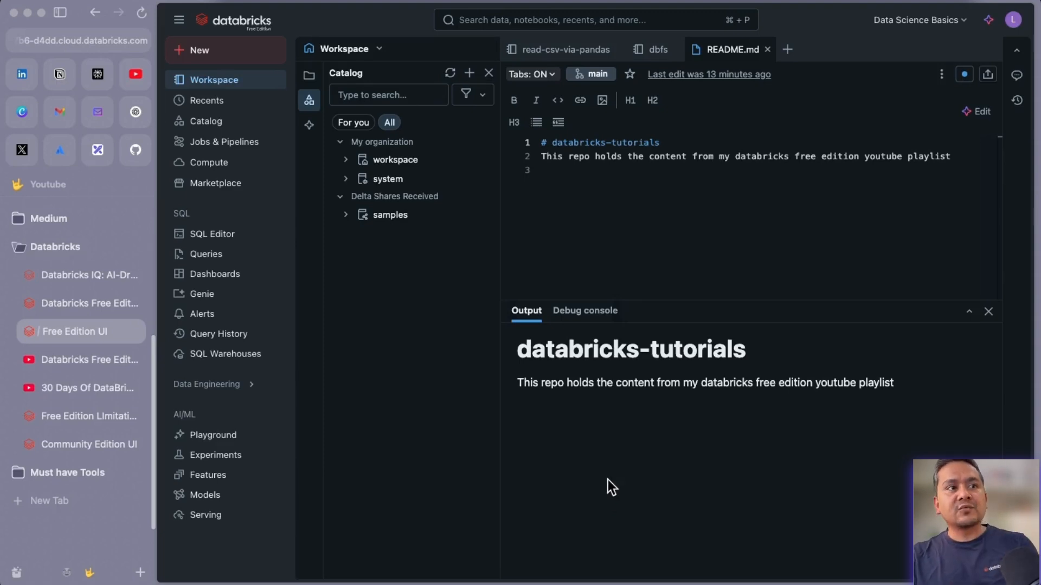
pyautogui.click(591, 75)
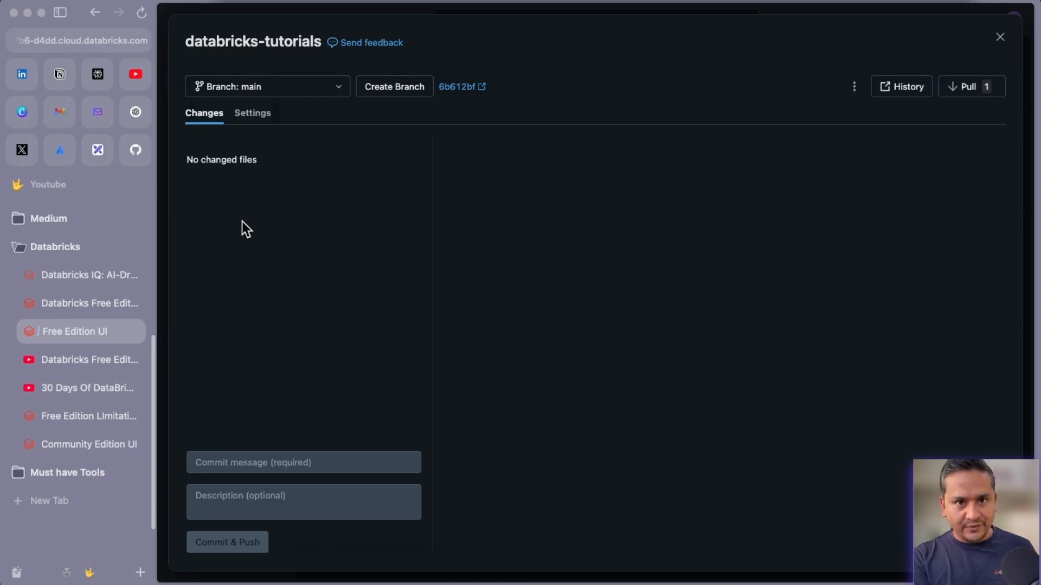
# Pull the incoming commit and highlight the confirmation warning about clearing notebook outputs and dashboards.
pyautogui.click(970, 88)
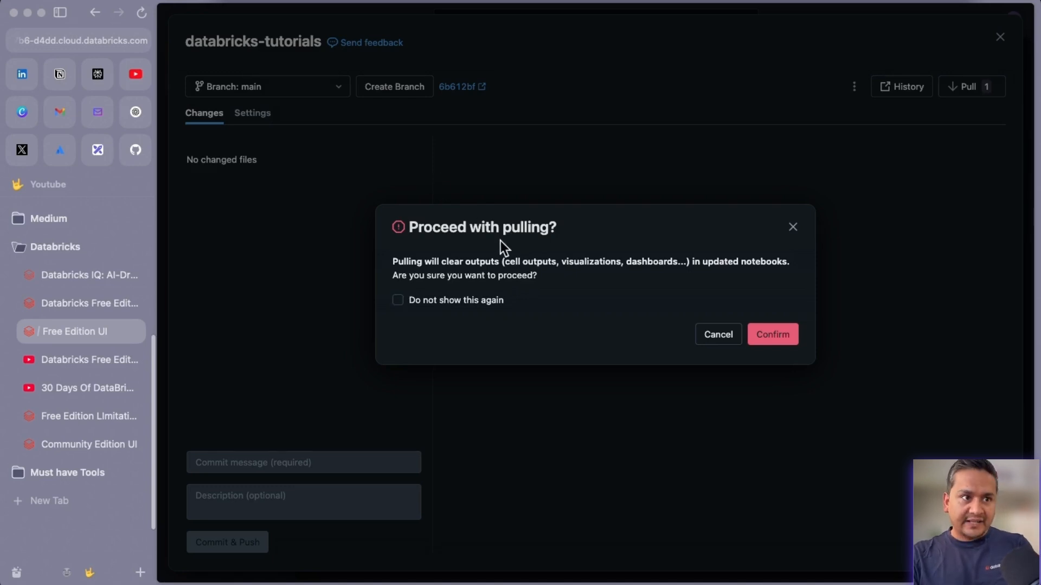
pyautogui.moveTo(393, 261); pyautogui.dragTo(554, 275)
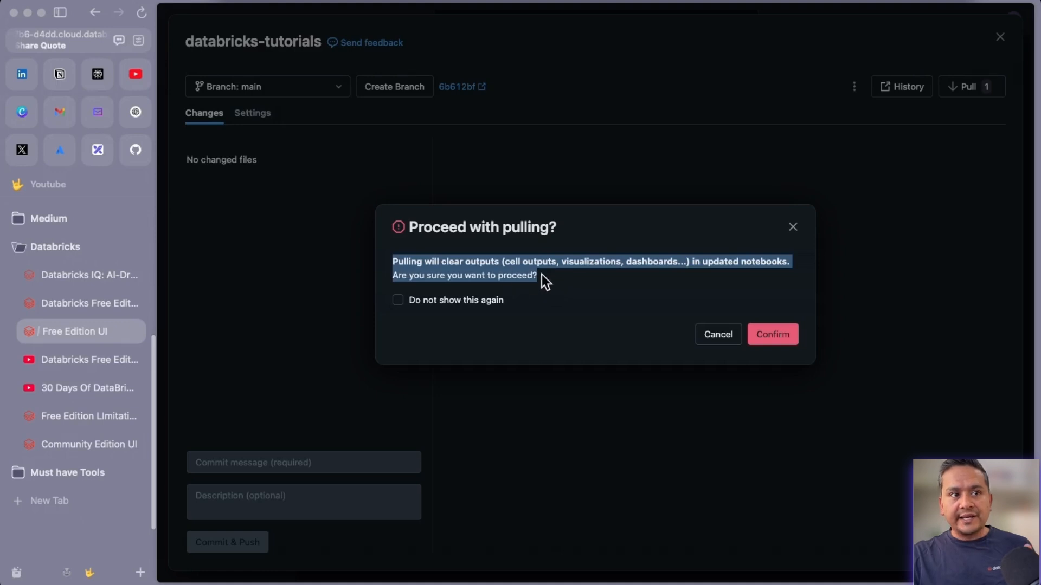
pyautogui.click(514, 281)
pyautogui.moveTo(539, 277); pyautogui.dragTo(468, 278)
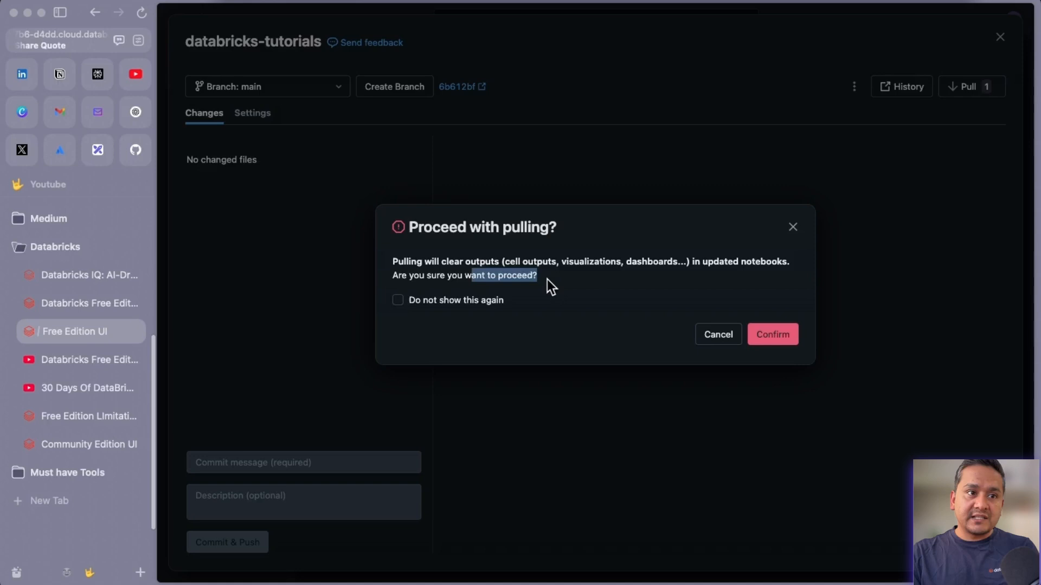
pyautogui.moveTo(547, 279); pyautogui.dragTo(432, 262)
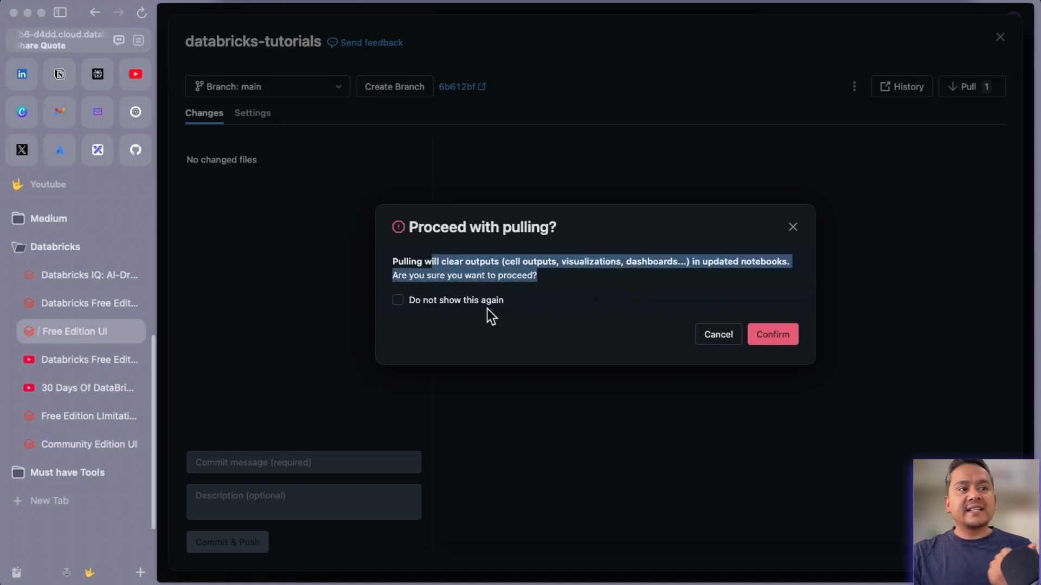
# Confirm the pull and close the Git dialog to see README.md's sentence now ending with a period.
pyautogui.click(765, 342)
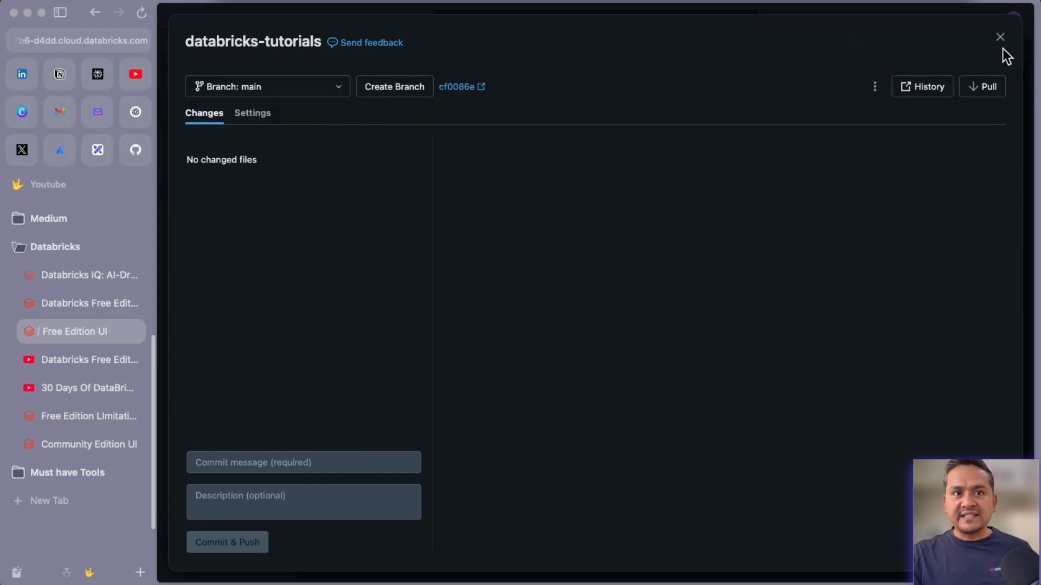
pyautogui.click(1000, 37)
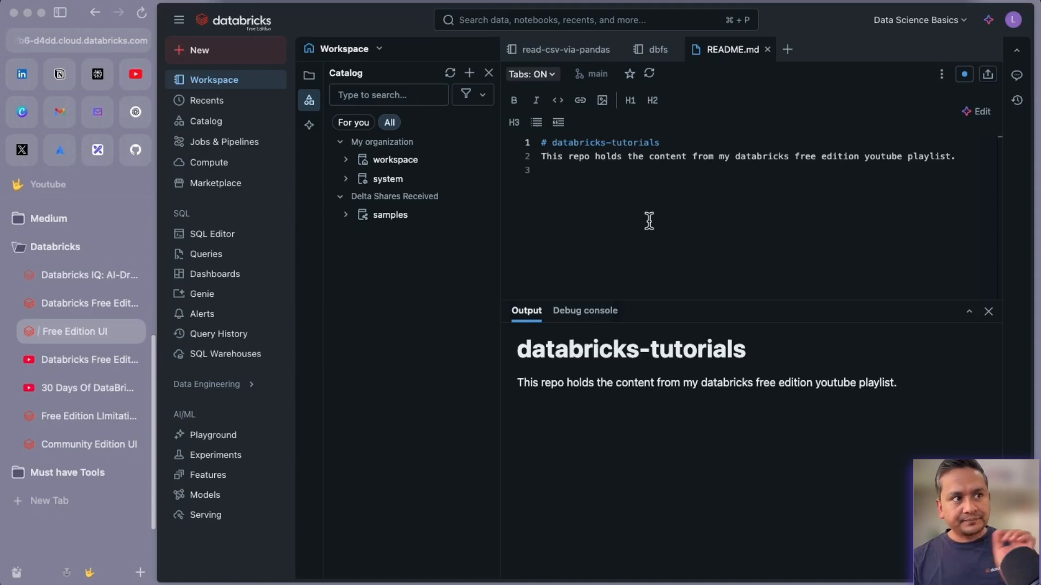
# From the GitHub owner's profile, open the Create a new repository form via the + menu.
pyautogui.click(134, 155)
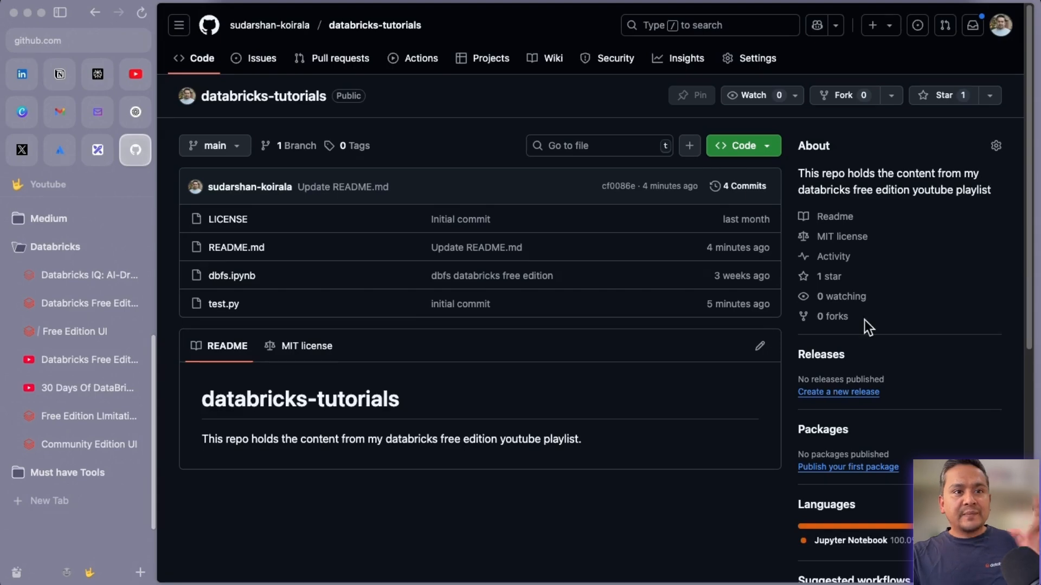
pyautogui.click(270, 27)
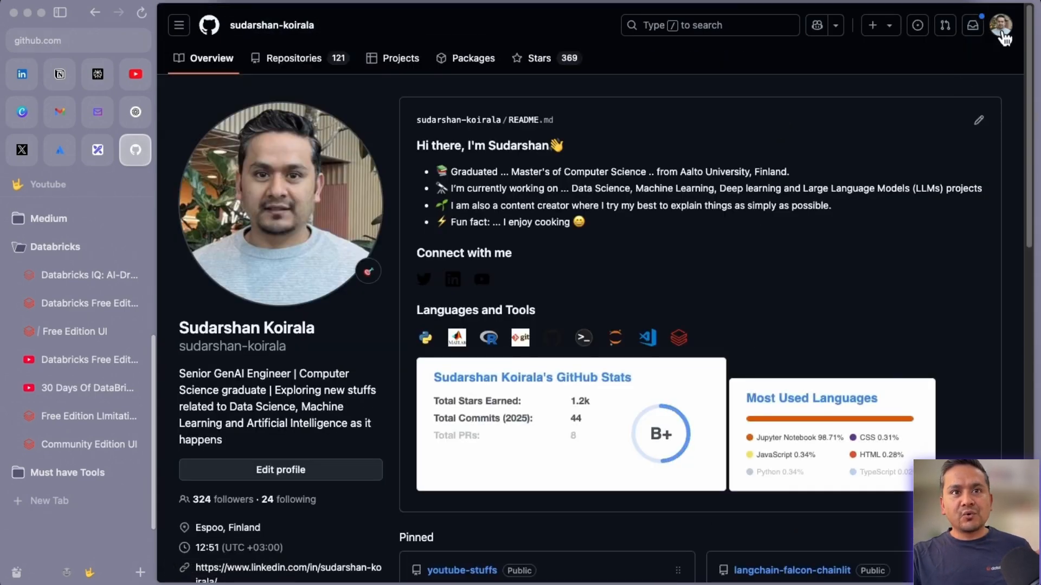
pyautogui.click(1001, 25)
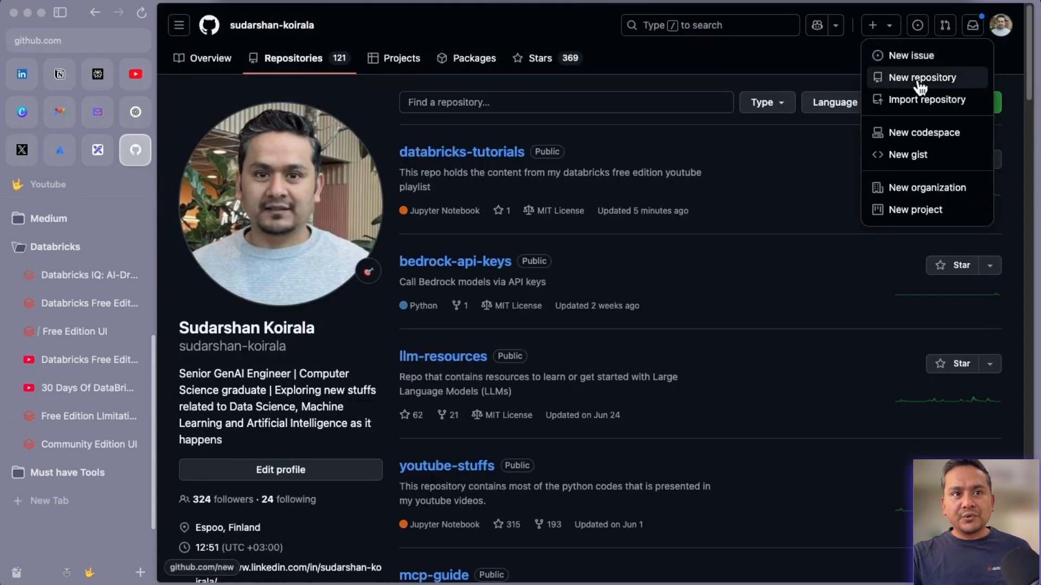
pyautogui.click(914, 78)
# Look over the empty name and description fields and the rest of the form, then return to Excalidraw.
pyautogui.click(546, 191)
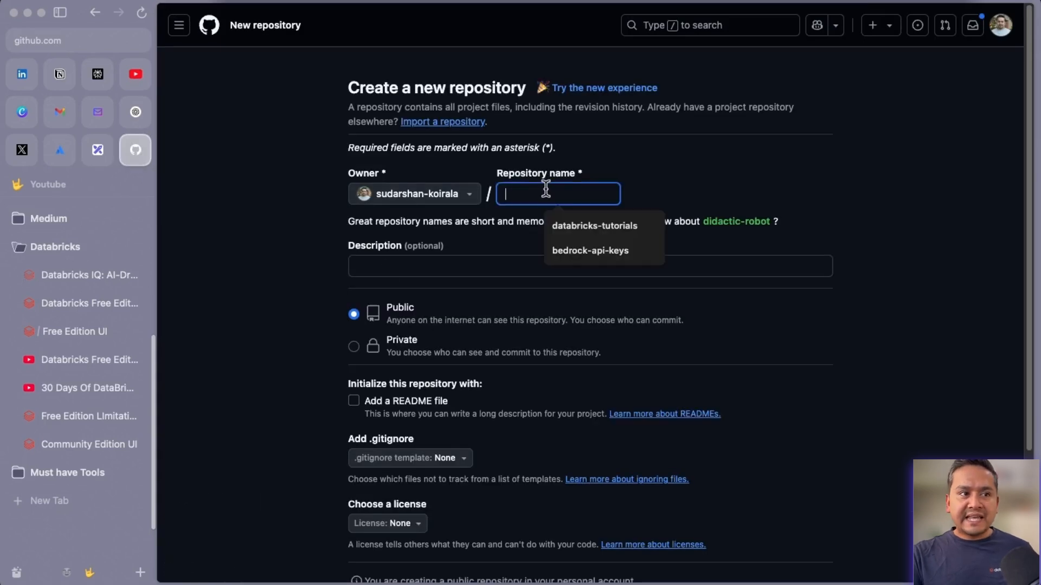
pyautogui.click(483, 266)
pyautogui.scroll(-1, 394, 454)
pyautogui.scroll(-3, 394, 454)
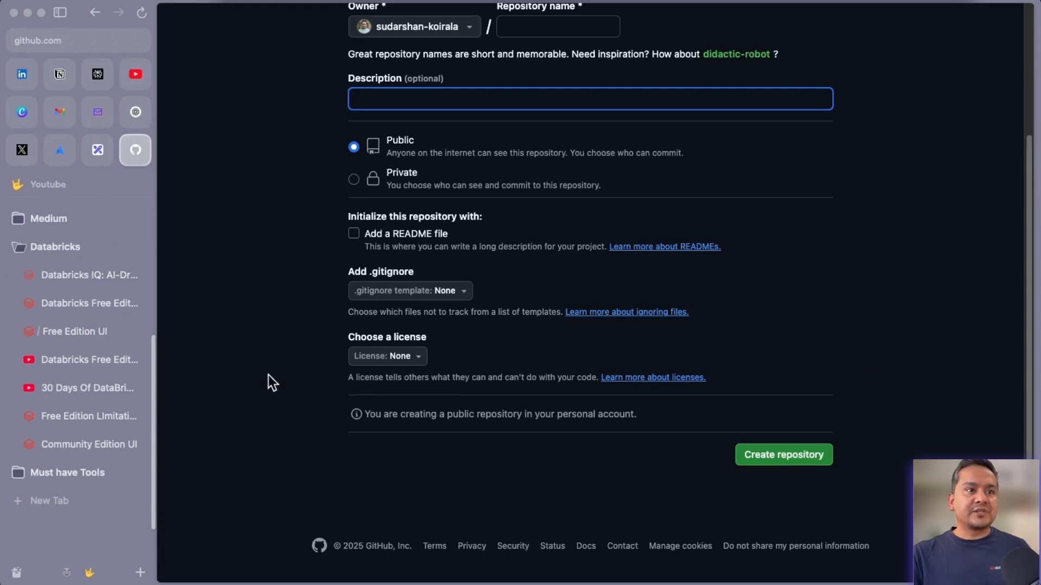
pyautogui.scroll(3, 326, 321)
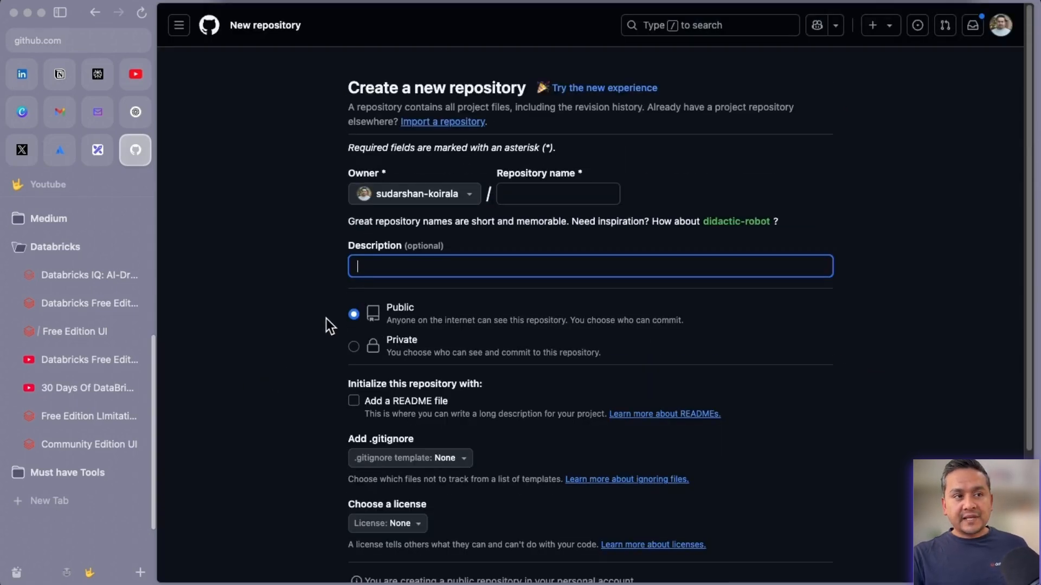
pyautogui.click(98, 152)
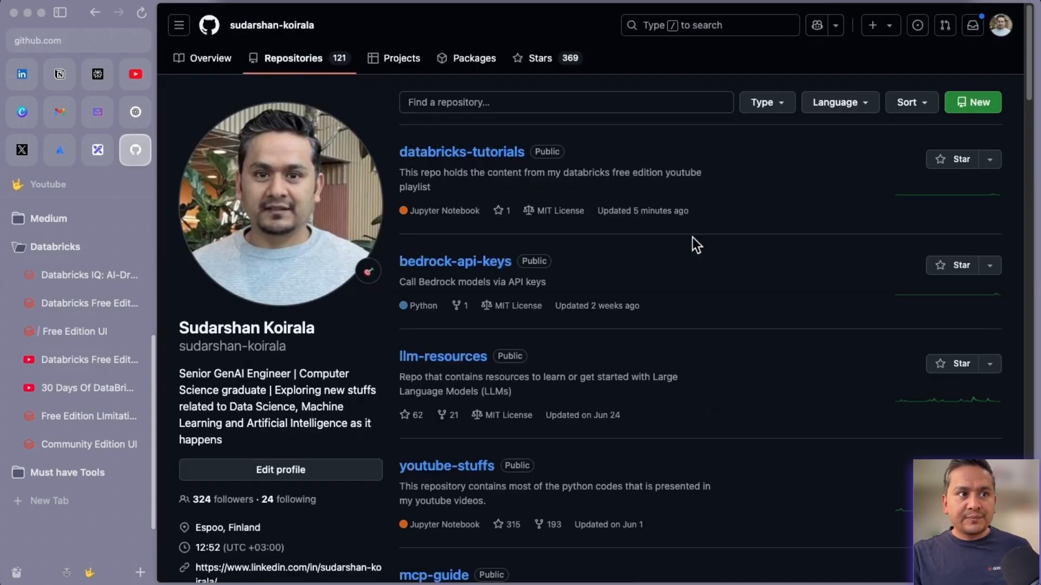
# Open databricks-tutorials from the Repositories list and reveal its HTTPS clone URL under Code.
pyautogui.click(464, 159)
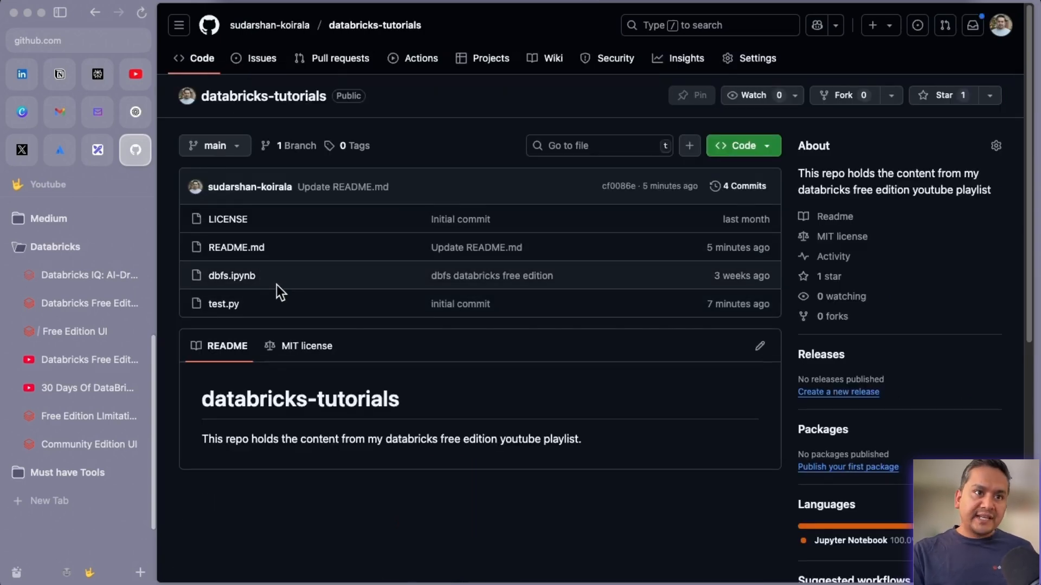
pyautogui.click(770, 152)
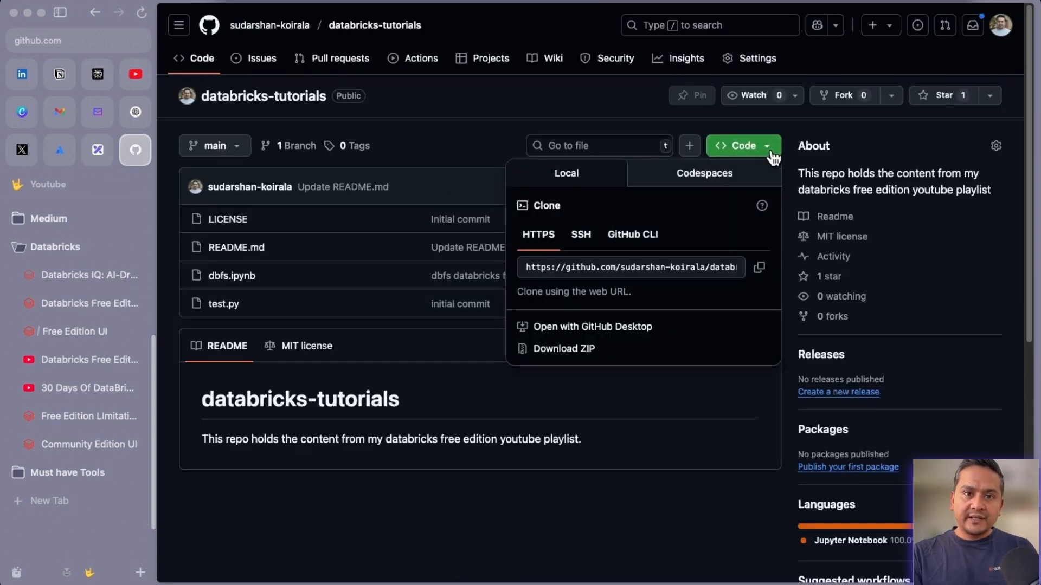